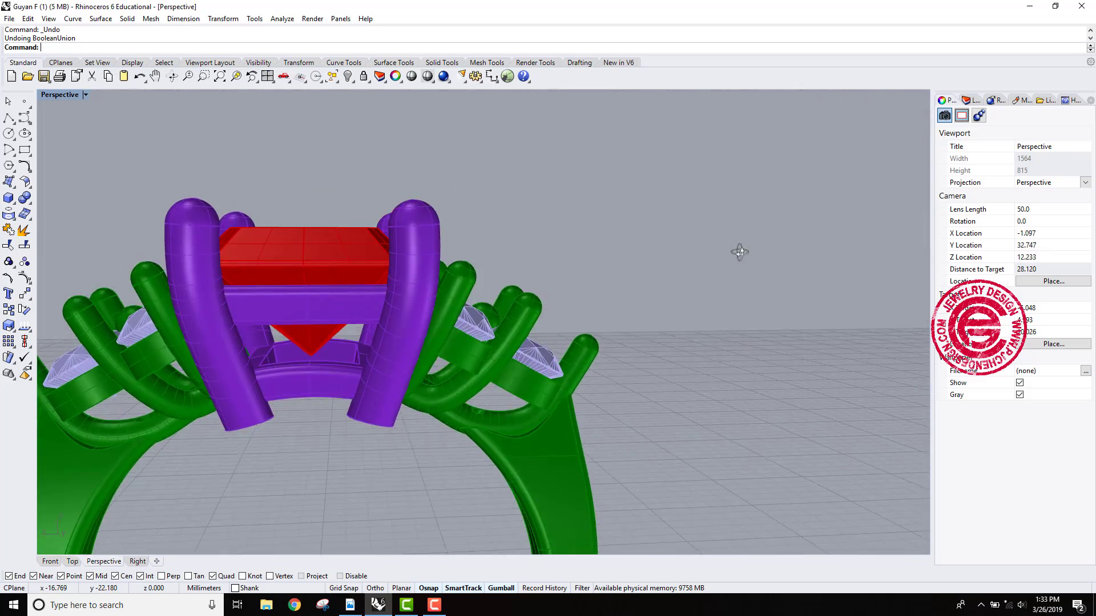
# Try to Boolean-union the grouped purple centre setting with the green ring and its side settings, and undo the union.
pyautogui.moveTo(669, 349); pyautogui.dragTo(708, 387, button='right')
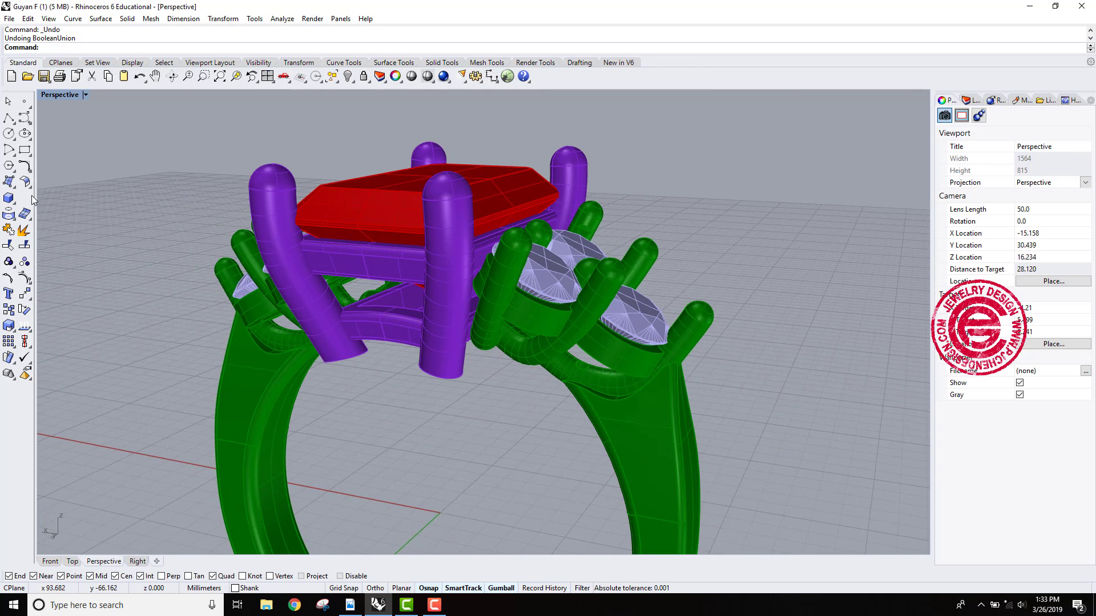
pyautogui.click(25, 198)
pyautogui.click(354, 352)
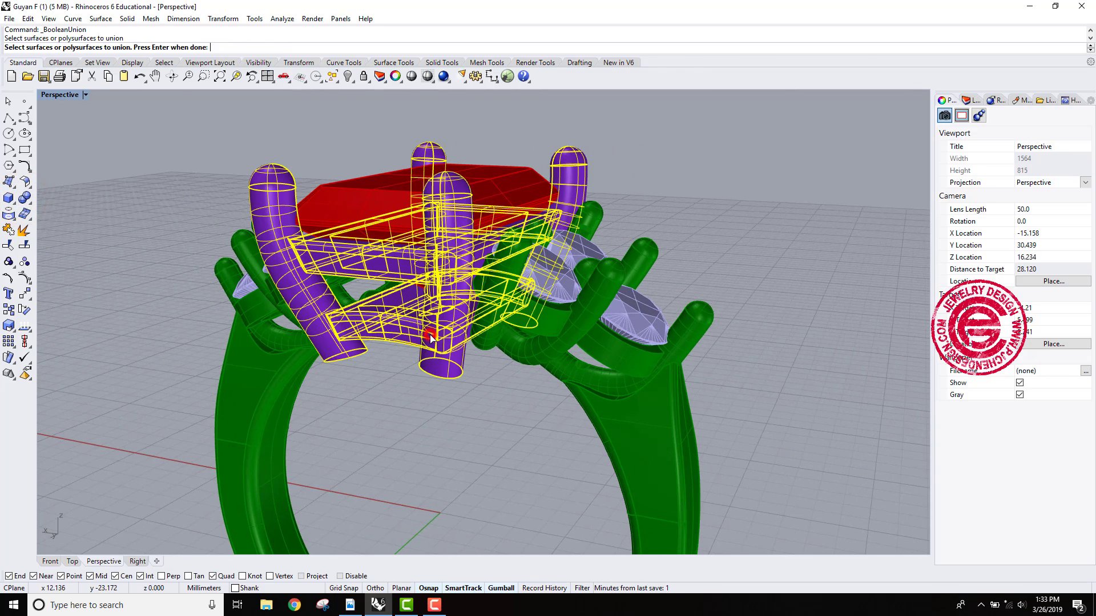
pyautogui.click(543, 362)
pyautogui.press('Return')
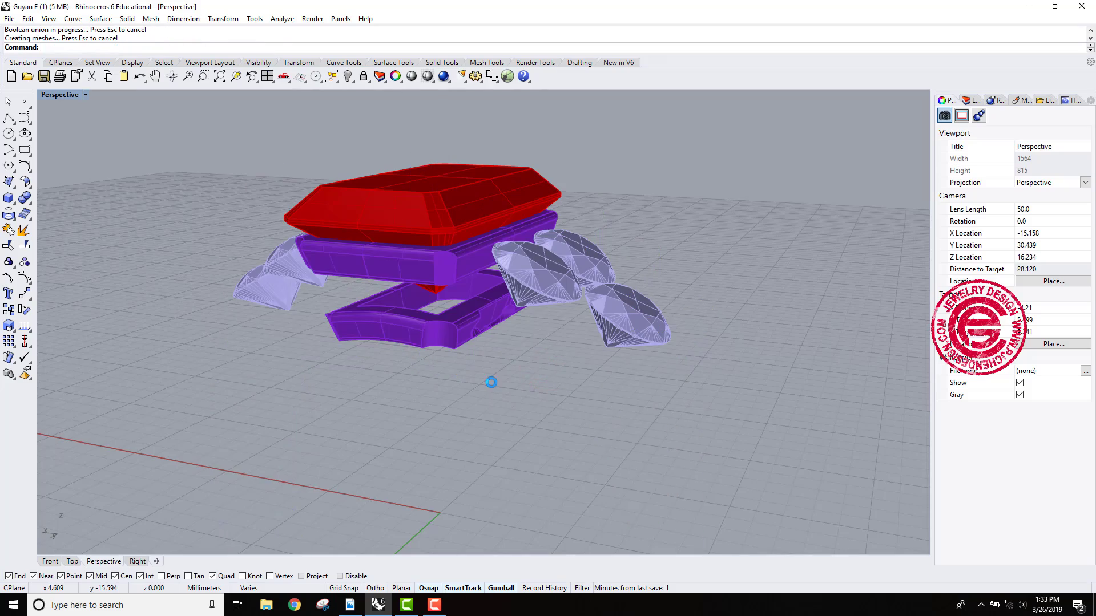
pyautogui.moveTo(492, 391); pyautogui.dragTo(511, 406, button='right')
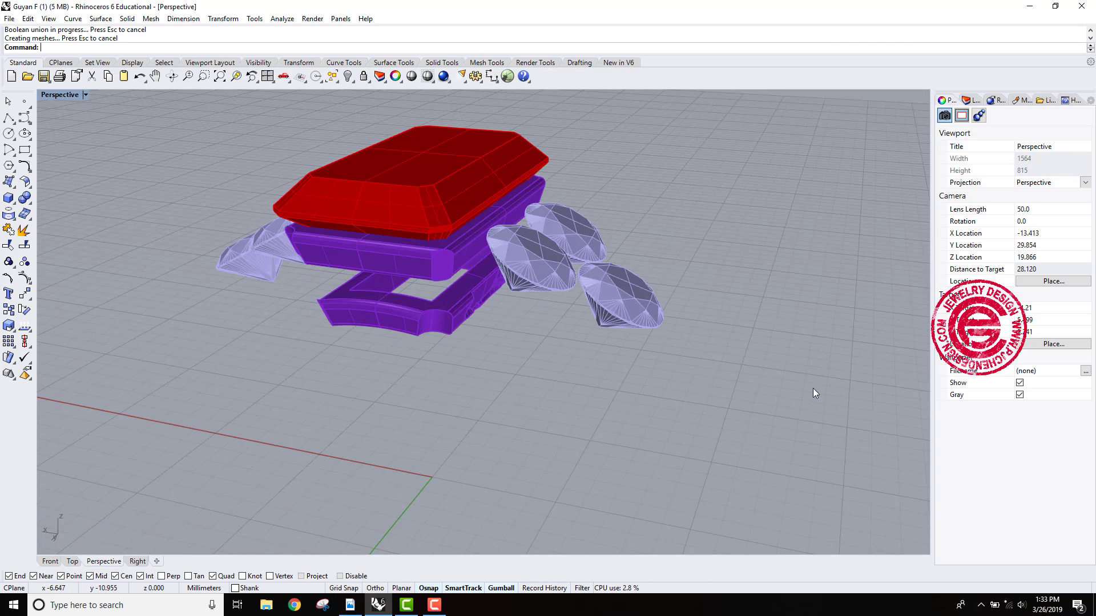
pyautogui.hotkey('ctrl', 'z')
pyautogui.moveTo(472, 361)
pyautogui.mouseDown(button='right')
pyautogui.moveTo(521, 371)
pyautogui.moveTo(469, 367)
pyautogui.moveTo(483, 369)
pyautogui.mouseUp(button='right')
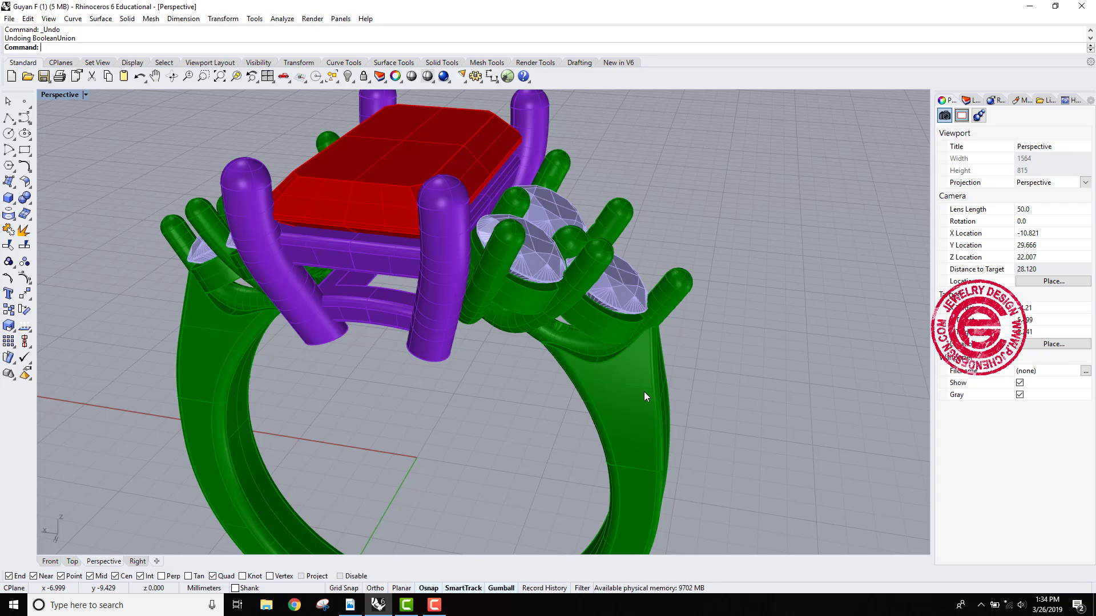
# Check the object type of the green ring with side settings in its properties.
pyautogui.scroll(-2, 644, 392)
pyautogui.moveTo(643, 389); pyautogui.dragTo(628, 321, button='right')
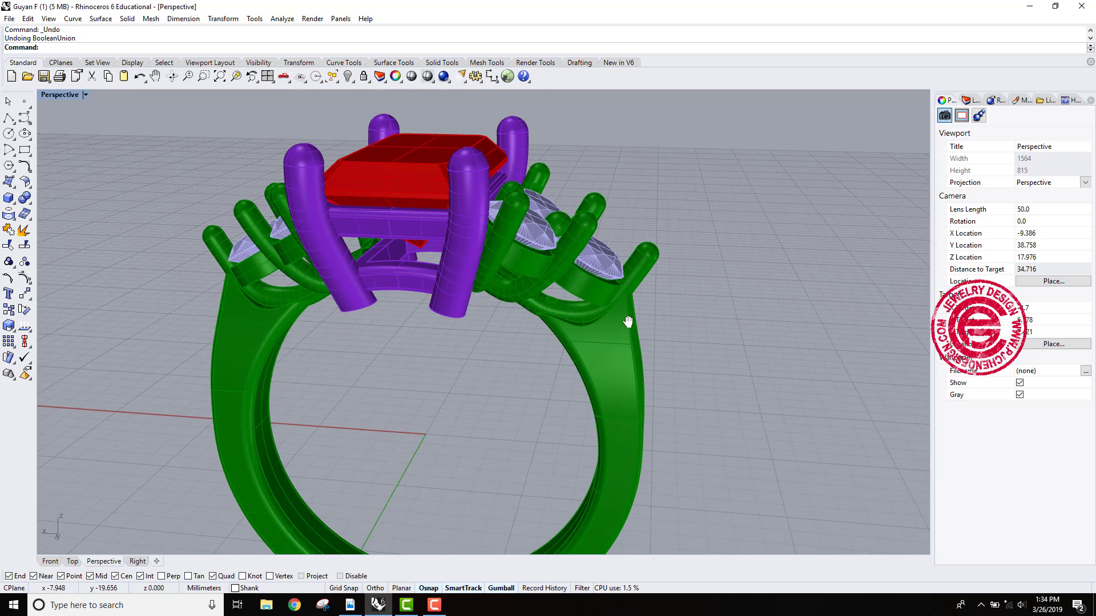
pyautogui.click(628, 371)
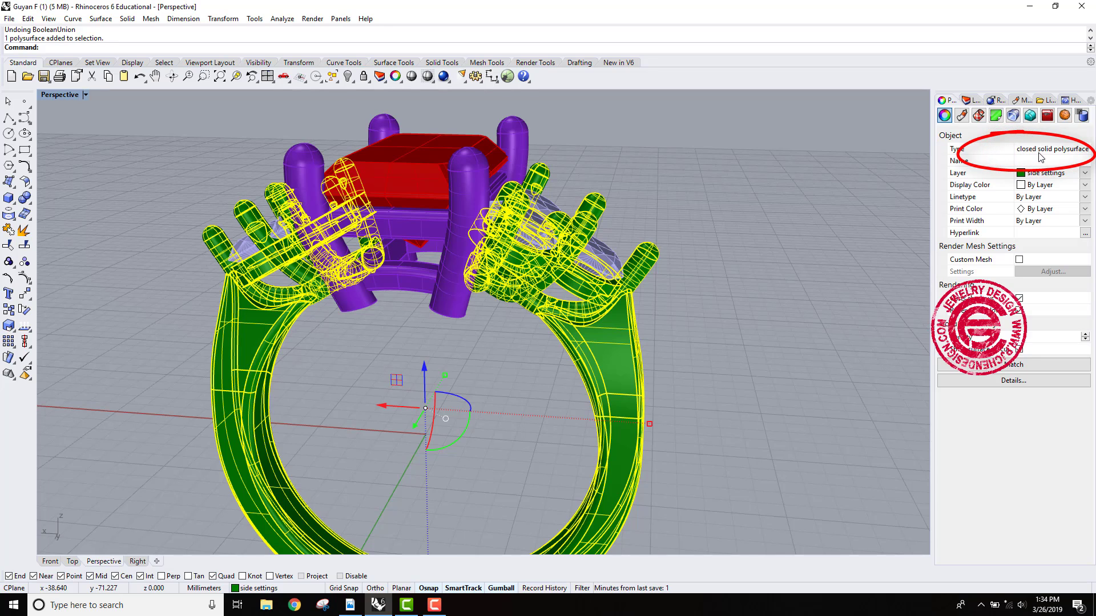
pyautogui.click(712, 177)
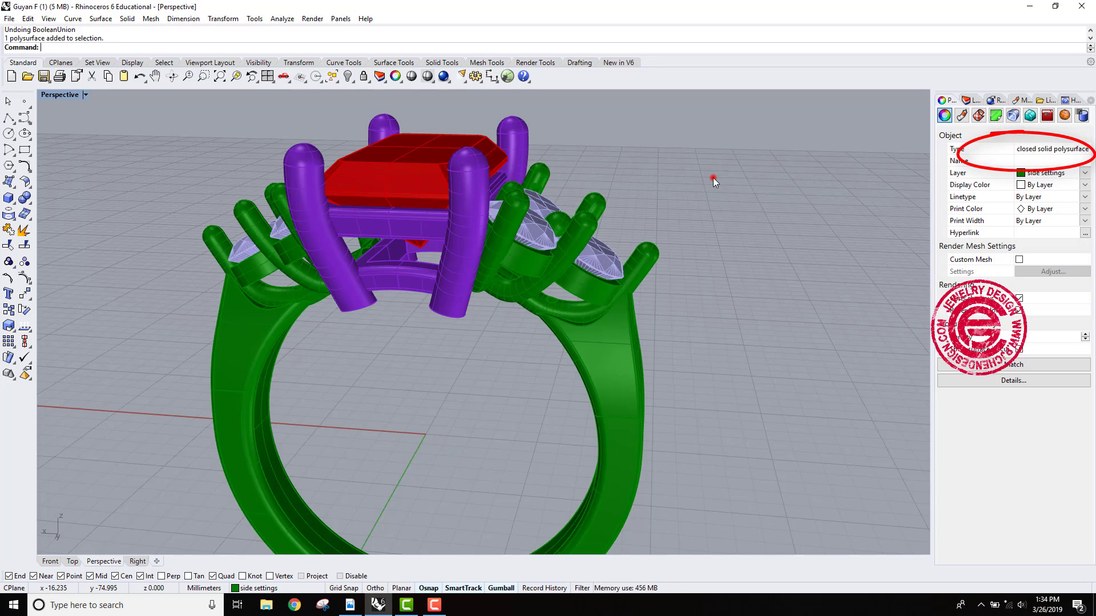
# Ungroup the purple centre setting into its separate prongs and rails.
pyautogui.click(451, 313)
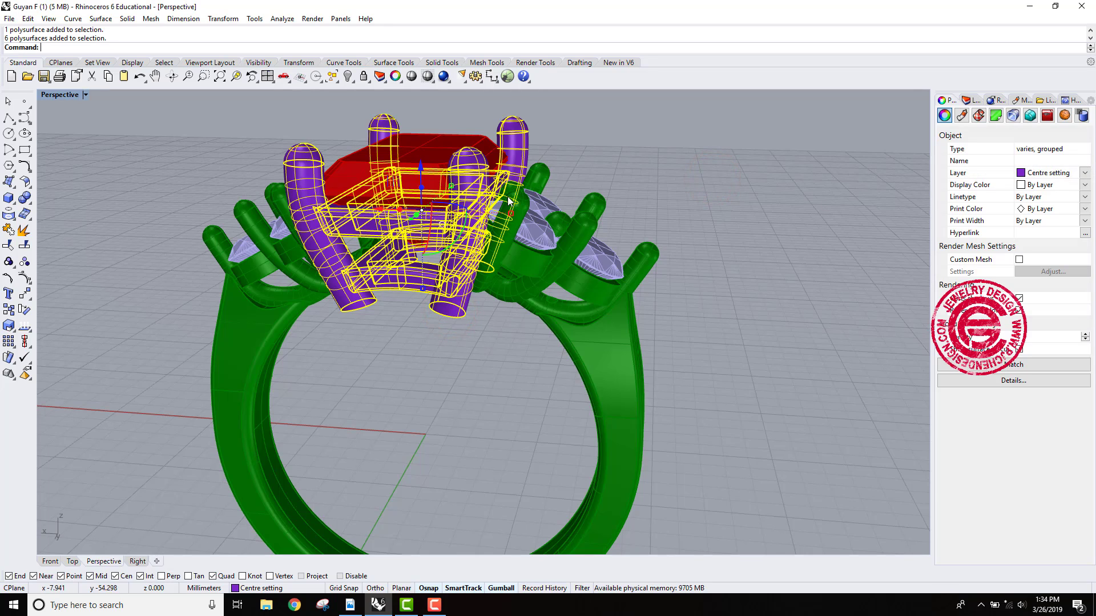
pyautogui.click(26, 263)
pyautogui.click(415, 365)
# Check the object type of the individual purple prongs and of the lower and upper rails in the widened properties.
pyautogui.click(449, 310)
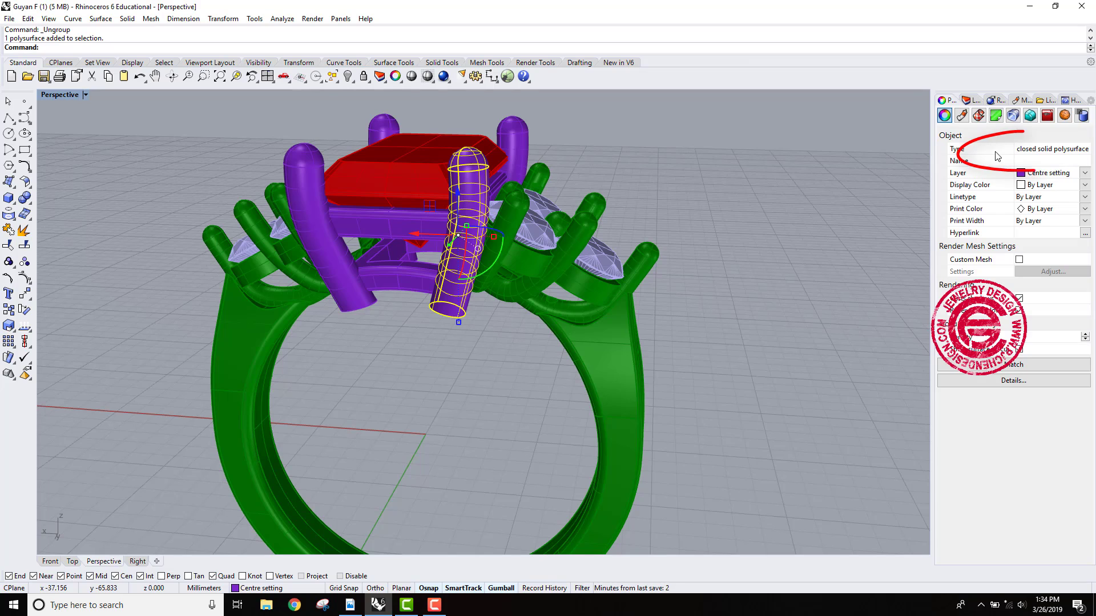
pyautogui.moveTo(931, 156); pyautogui.dragTo(895, 157)
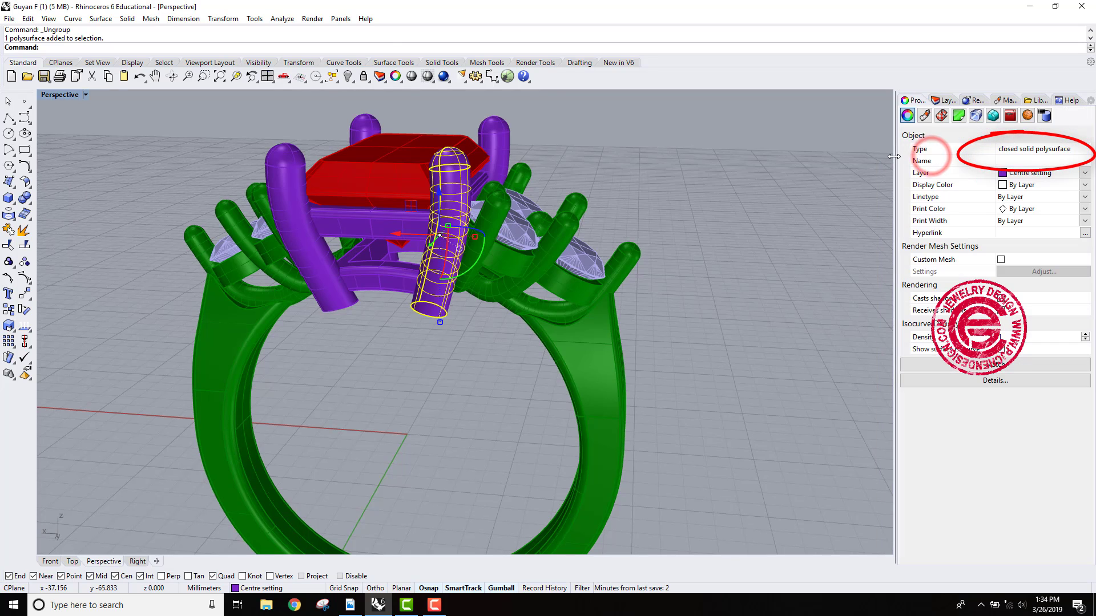
pyautogui.click(325, 300)
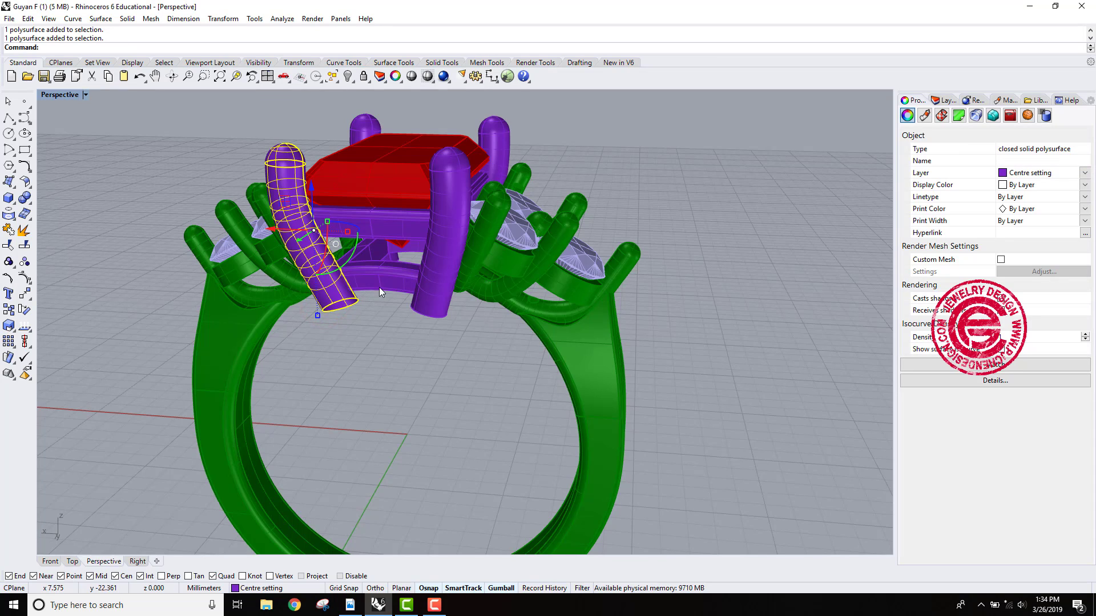
pyautogui.click(502, 131)
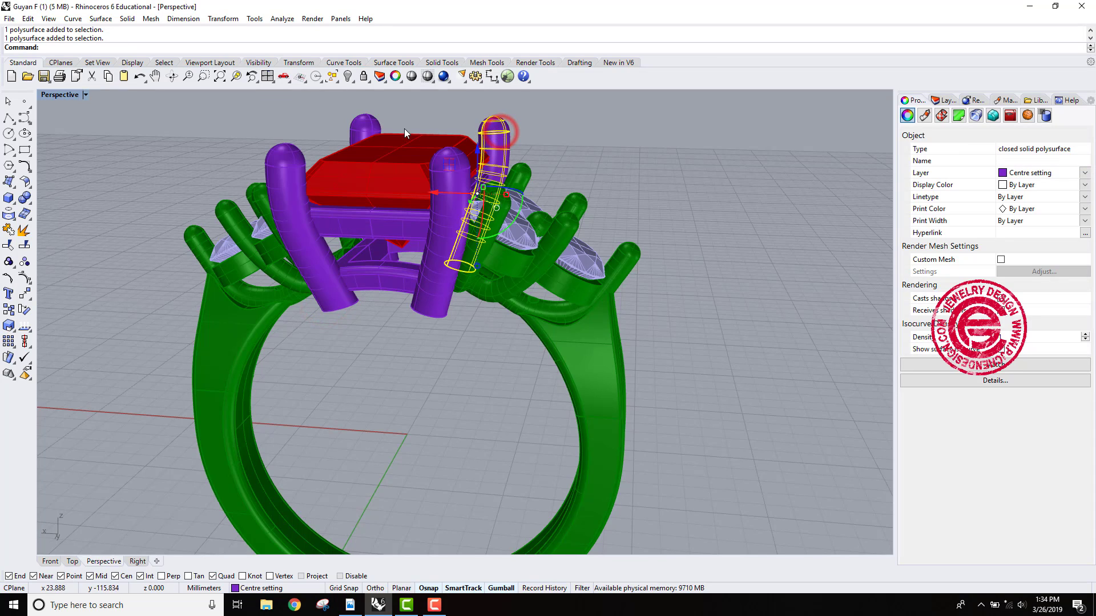
pyautogui.click(381, 181)
pyautogui.click(392, 289)
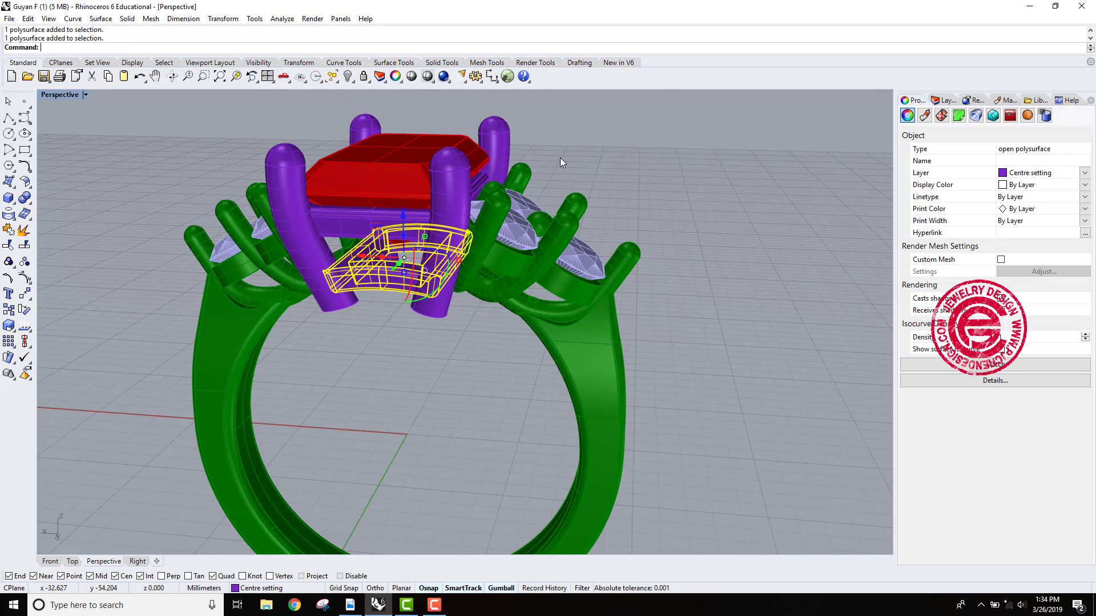
pyautogui.click(360, 225)
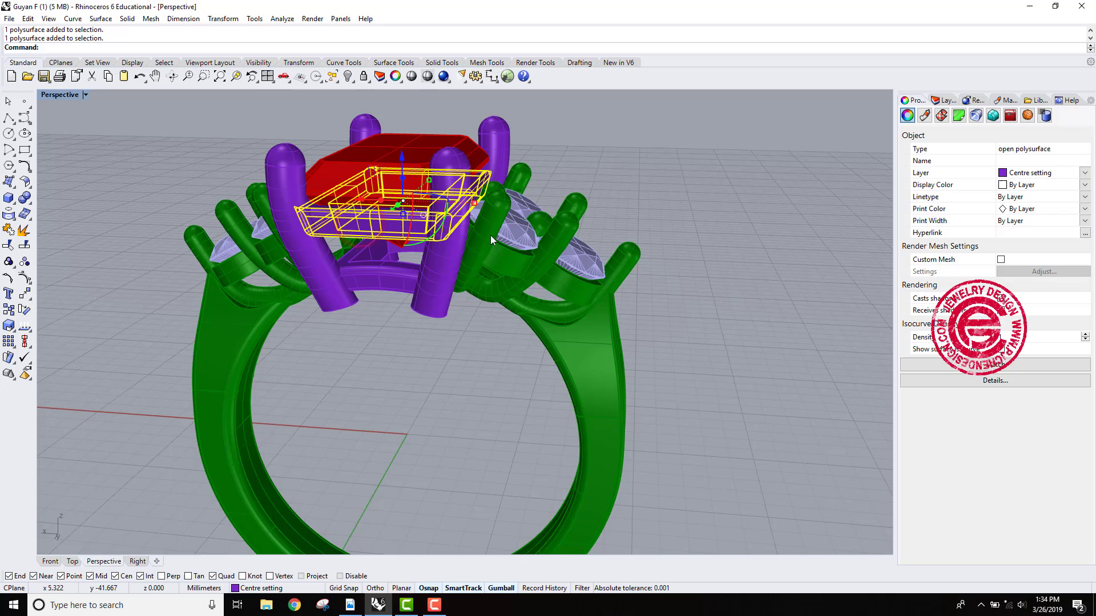
pyautogui.click(751, 231)
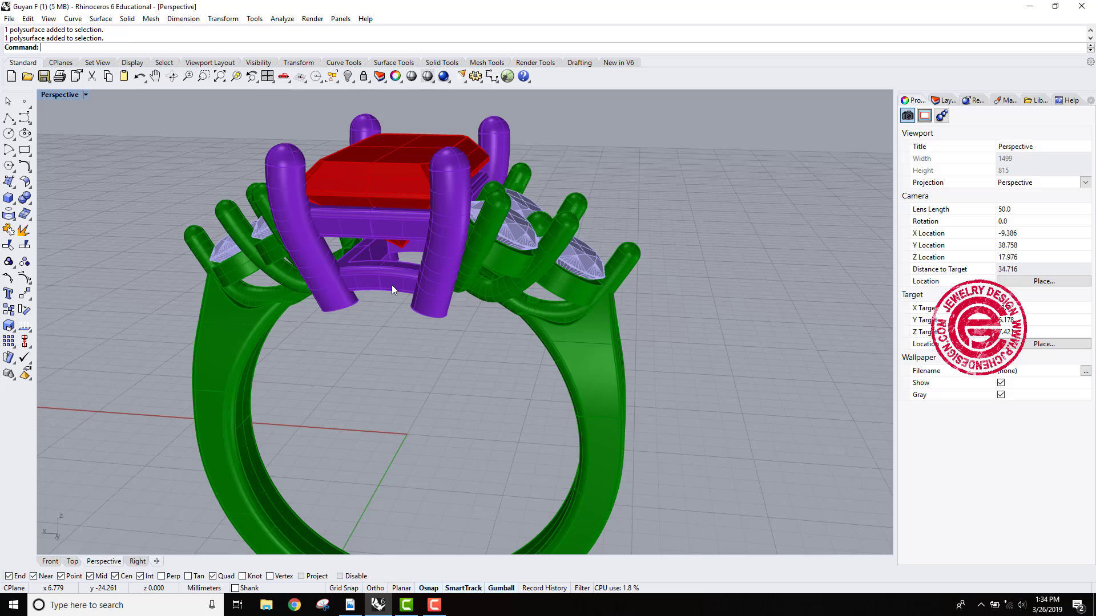
# Hide the green ring with its side settings.
pyautogui.click(594, 347)
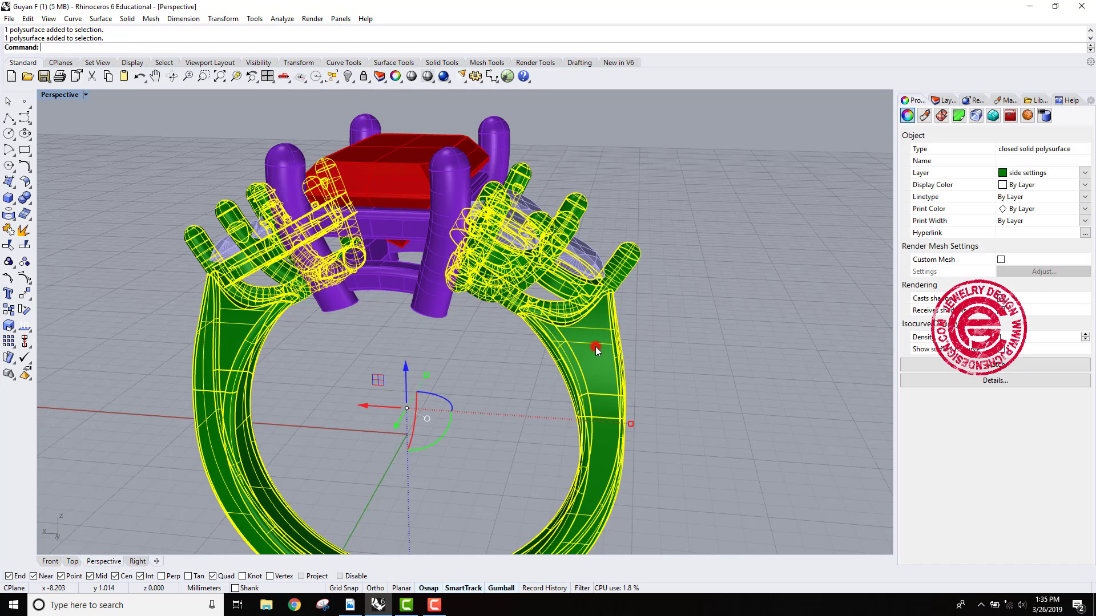
pyautogui.click(346, 81)
pyautogui.click(347, 77)
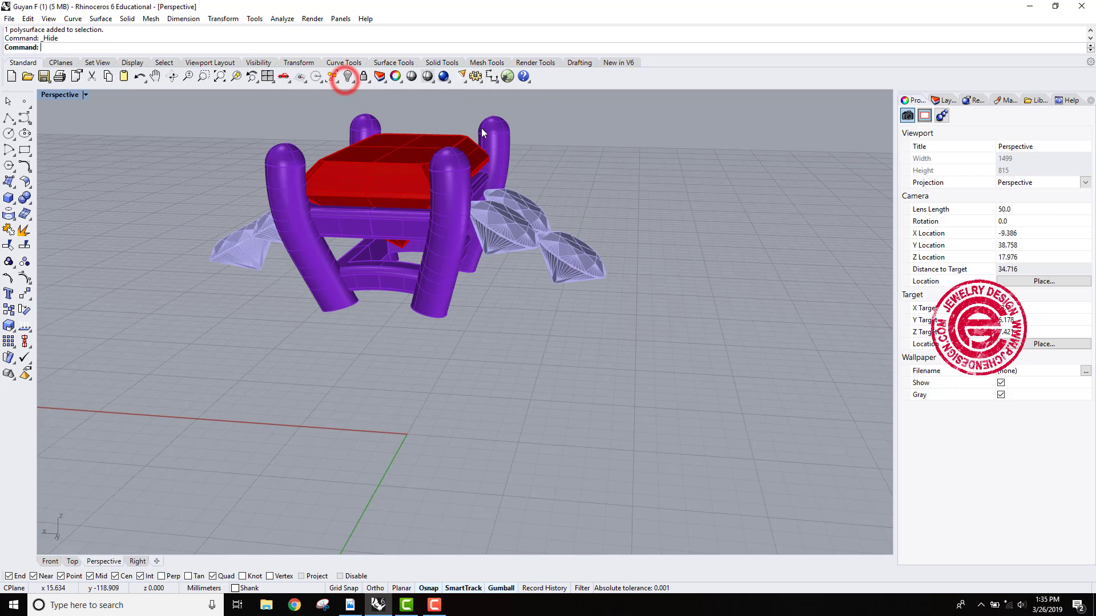
# Hide the four purple prongs of the centre setting, leaving the two rails and the stones in view.
pyautogui.click(485, 125)
pyautogui.keyDown('shift'); pyautogui.click(363, 111); pyautogui.keyUp('shift')
pyautogui.keyDown('shift'); pyautogui.click(297, 147); pyautogui.keyUp('shift')
pyautogui.keyDown('shift'); pyautogui.click(449, 170); pyautogui.keyUp('shift')
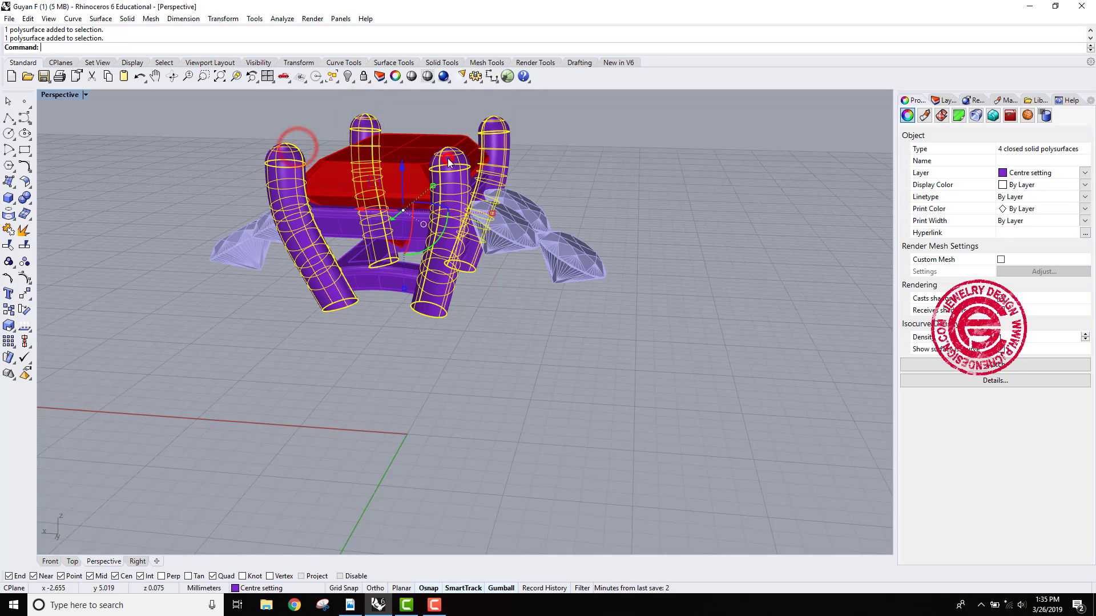
pyautogui.click(347, 76)
pyautogui.moveTo(370, 149); pyautogui.dragTo(467, 221, button='right')
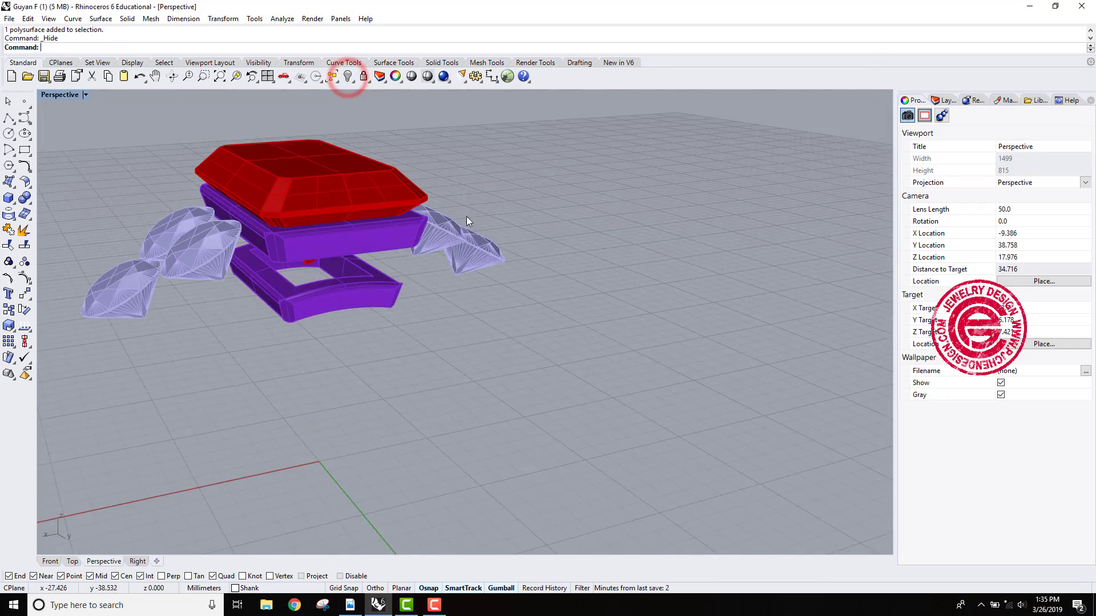
# Show the naked edges of the lower purple rail with Show Edges, and move the Edge Analysis window off the rail.
pyautogui.scroll(12, 408, 289)
pyautogui.moveTo(408, 289)
pyautogui.mouseDown(button='right')
pyautogui.moveTo(267, 283)
pyautogui.moveTo(443, 282)
pyautogui.moveTo(434, 283)
pyautogui.moveTo(510, 314)
pyautogui.moveTo(577, 296)
pyautogui.moveTo(409, 286)
pyautogui.moveTo(513, 289)
pyautogui.mouseUp(button='right')
pyautogui.scroll(10, 510, 314)
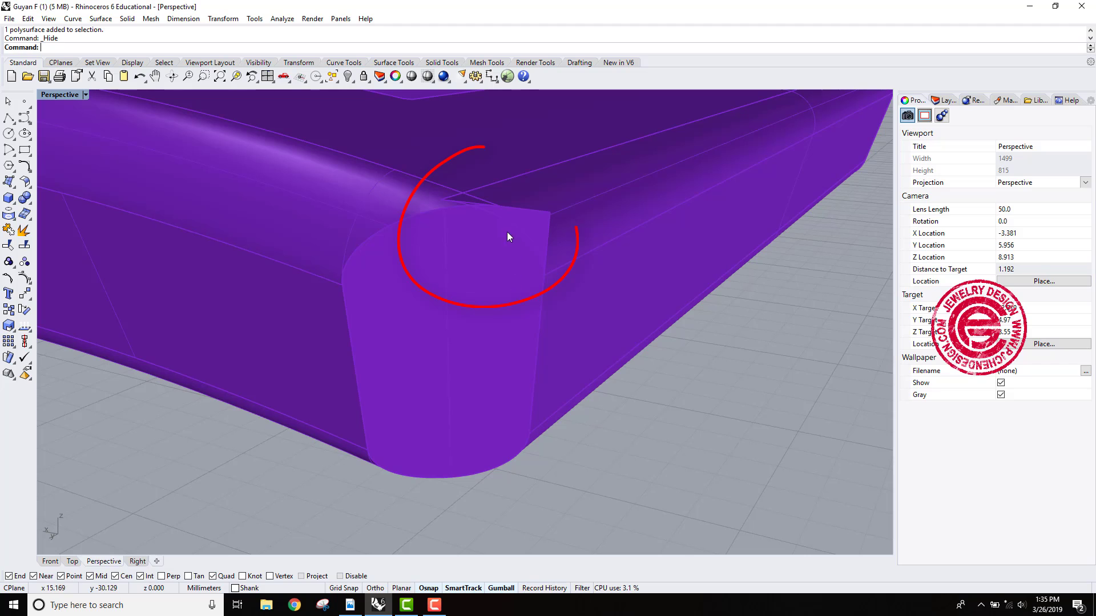
pyautogui.scroll(-10, 505, 262)
pyautogui.click(506, 266)
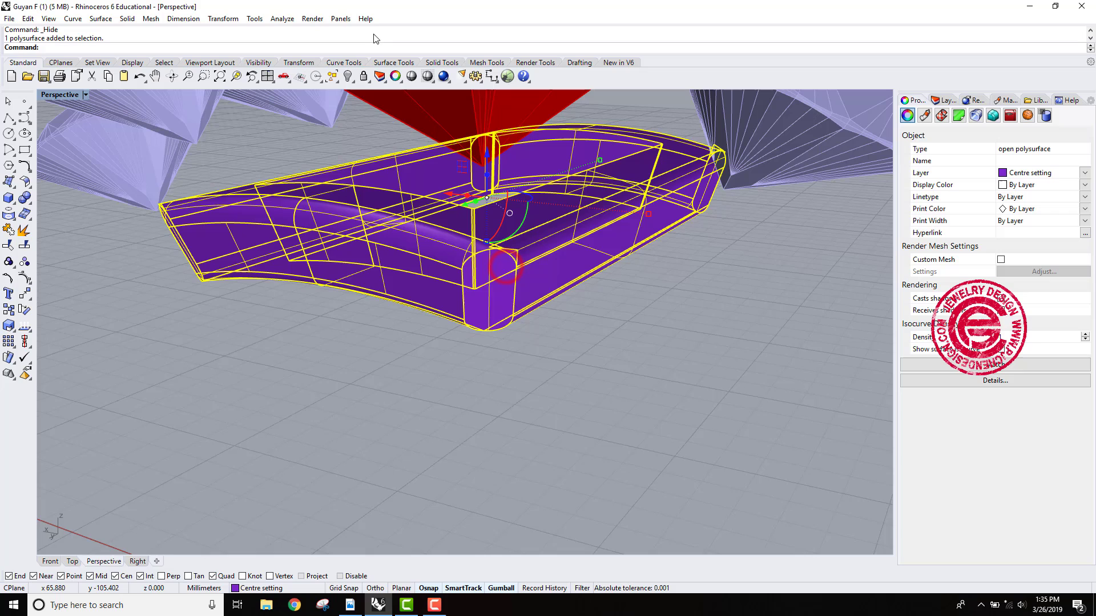
pyautogui.click(333, 22)
pyautogui.moveTo(291, 20)
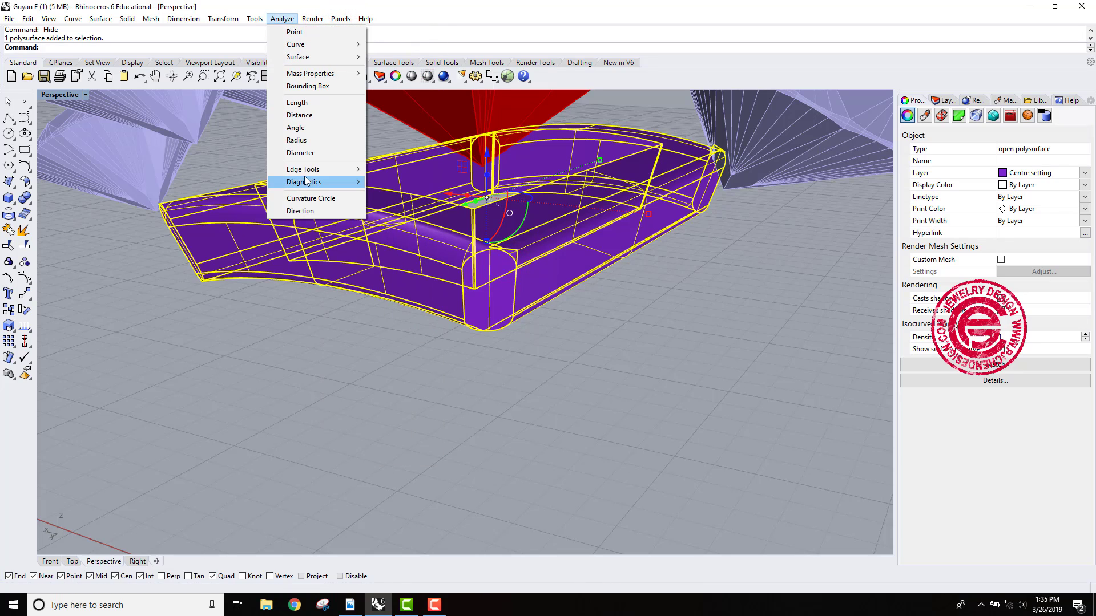
pyautogui.moveTo(340, 169)
pyautogui.click(382, 169)
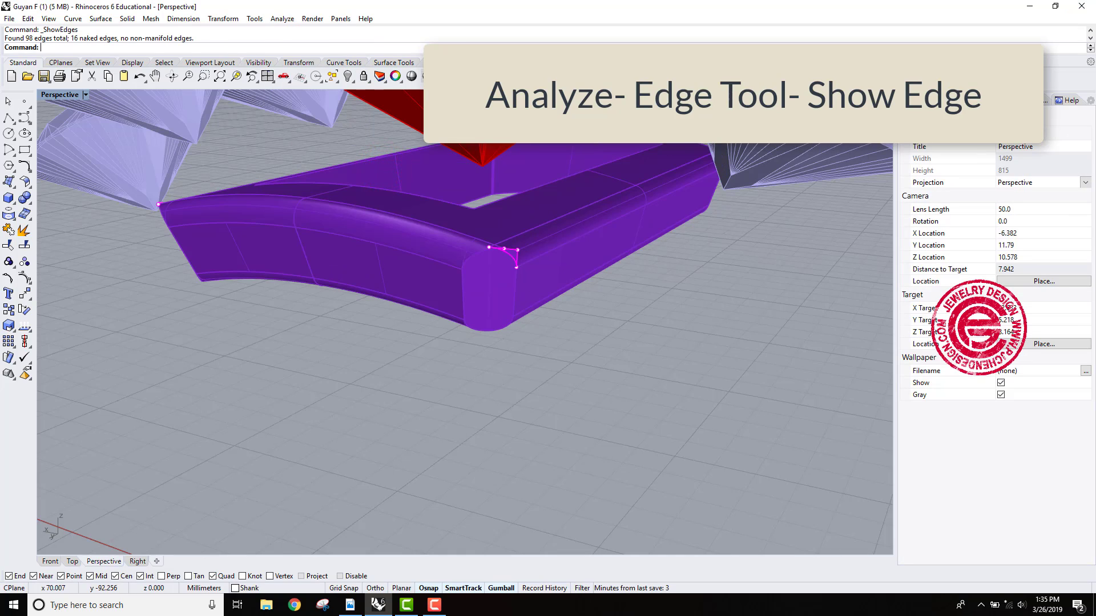
pyautogui.moveTo(569, 146); pyautogui.dragTo(666, 211)
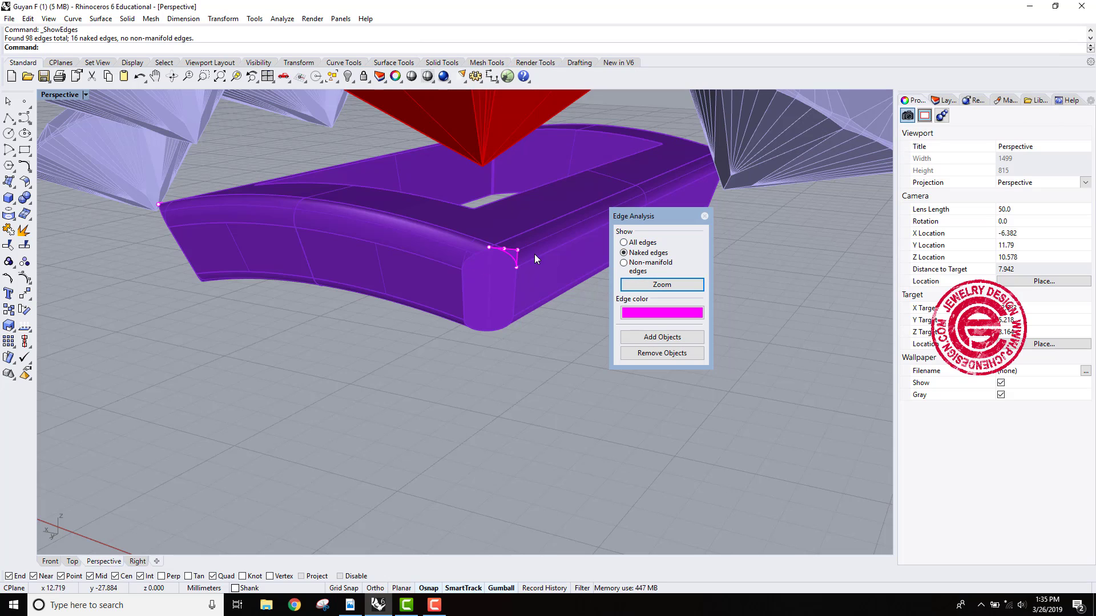
# Examine the highlighted naked edges at the corners of the lower rail from several angles and at close range.
pyautogui.moveTo(535, 260); pyautogui.dragTo(403, 231, button='right')
pyautogui.moveTo(574, 236); pyautogui.dragTo(438, 315, button='right')
pyautogui.scroll(7, 438, 315)
pyautogui.scroll(-2, 469, 354)
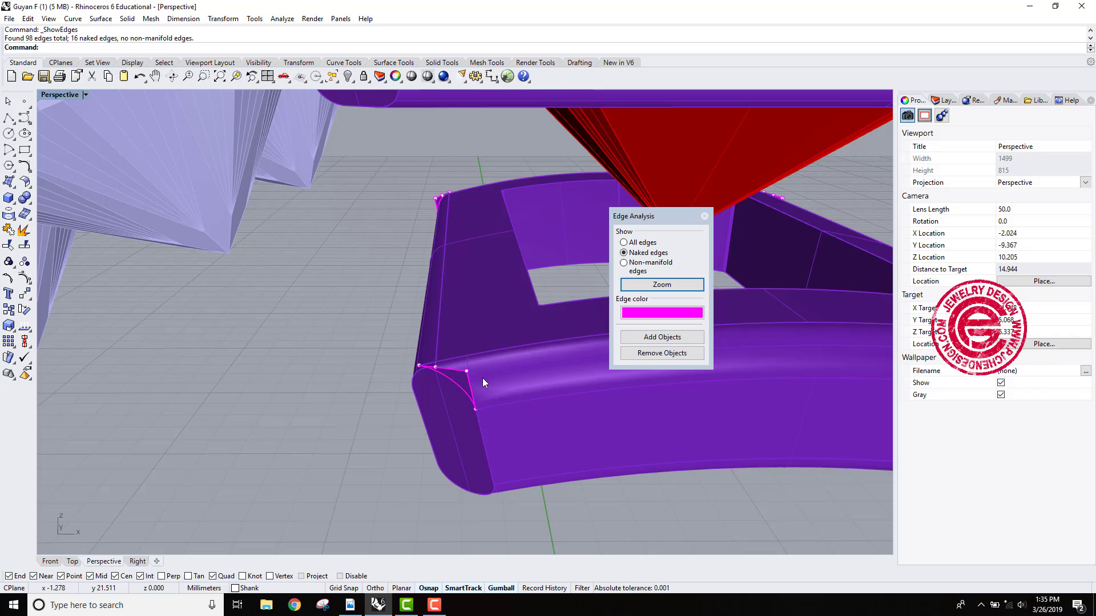
pyautogui.scroll(-4, 484, 374)
pyautogui.keyDown('shift'); pyautogui.moveTo(485, 368); pyautogui.dragTo(368, 335, button='right'); pyautogui.keyUp('shift')
pyautogui.moveTo(430, 328); pyautogui.dragTo(436, 324, button='right')
pyautogui.press('Home')
pyautogui.press('Home')
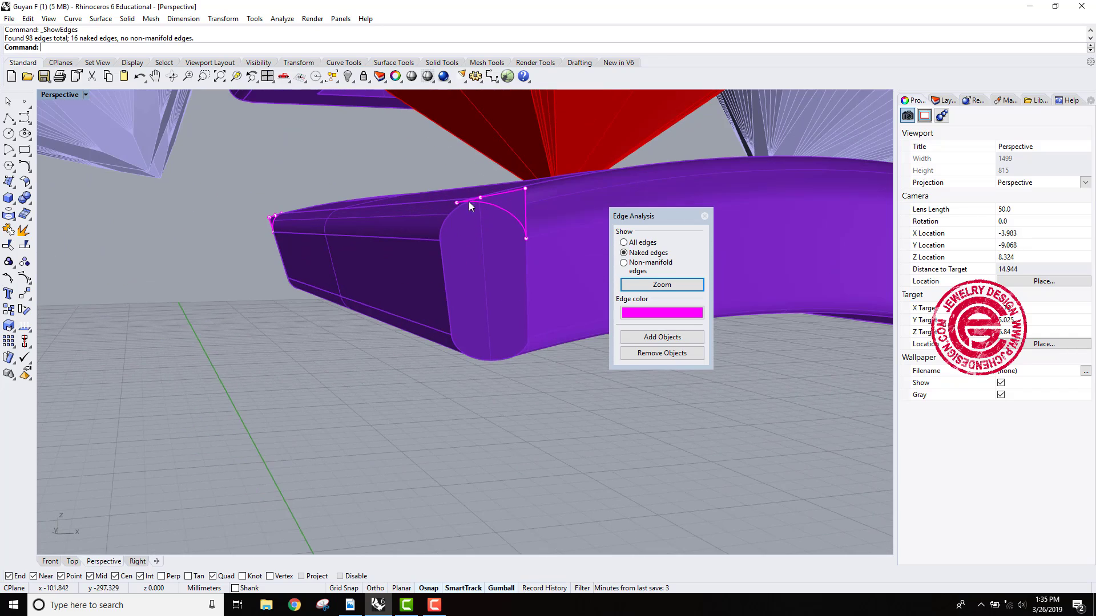
pyautogui.press('Home')
pyautogui.press('Home')
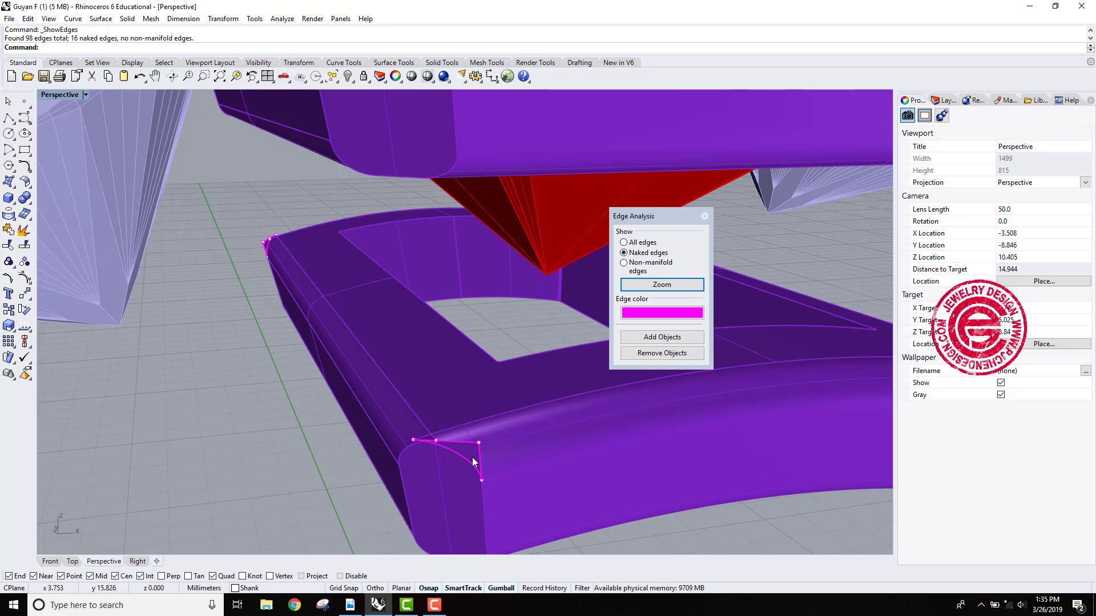
pyautogui.scroll(2, 440, 452)
pyautogui.scroll(3, 419, 438)
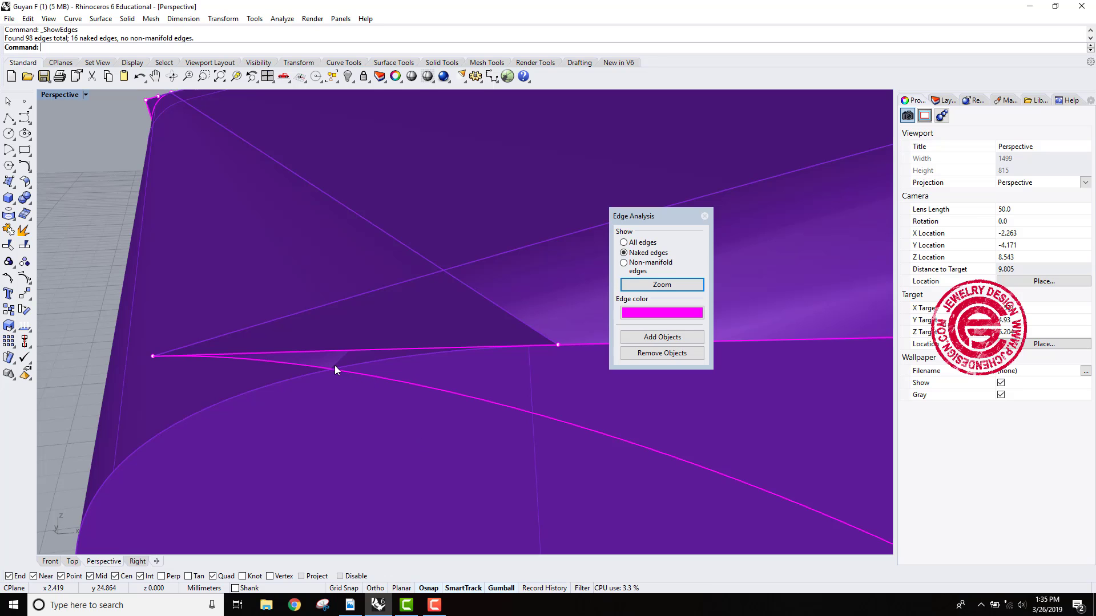
pyautogui.moveTo(145, 355); pyautogui.dragTo(150, 357, button='right')
pyautogui.scroll(-2, 239, 328)
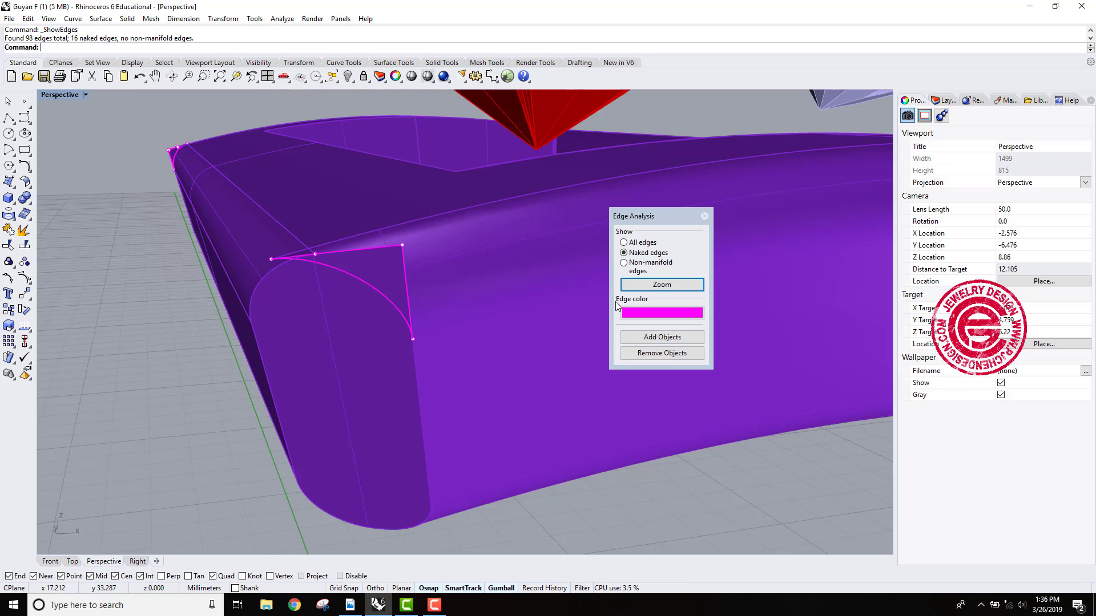
pyautogui.scroll(-10, 440, 248)
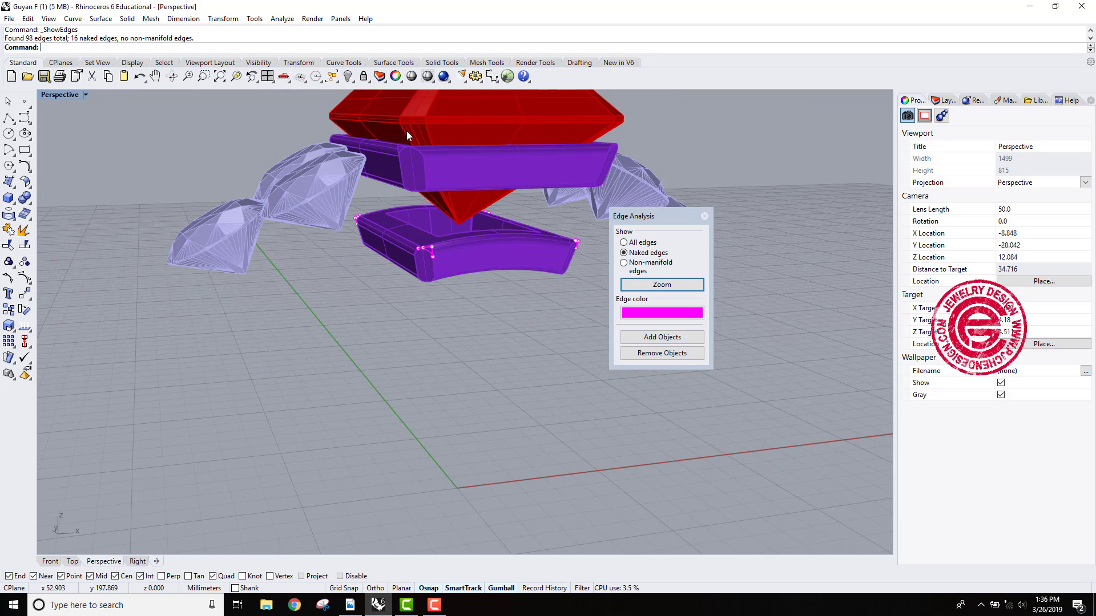
# Show all hidden objects and hide only the green ring with its side settings.
pyautogui.click(345, 77)
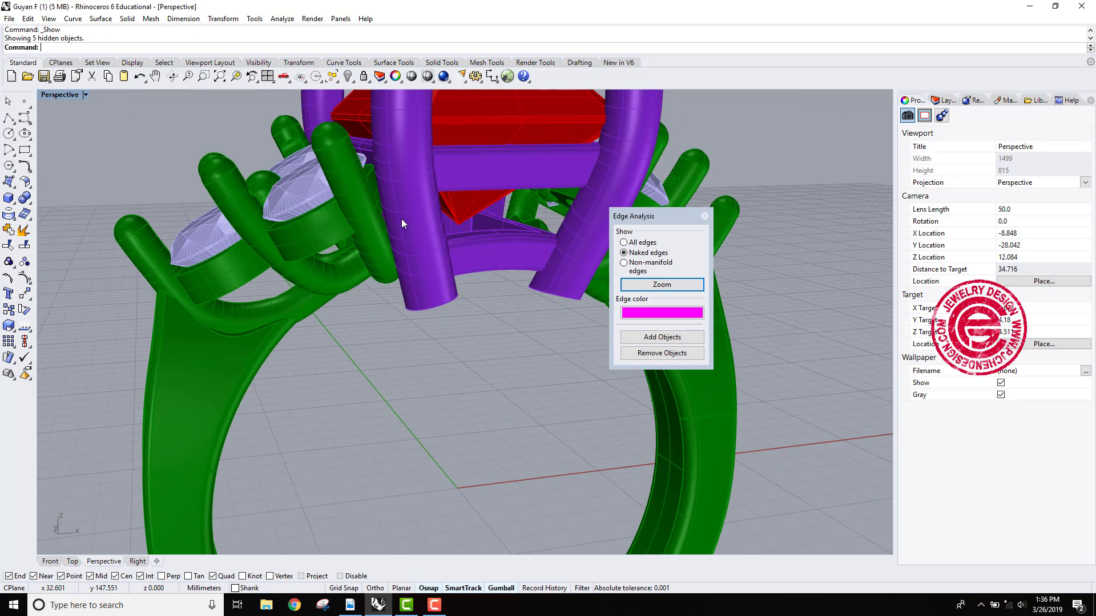
pyautogui.click(327, 303)
pyautogui.click(346, 77)
# Set the perspective viewport to Ghosted display and inspect where the lower rail's naked edges sit inside the prongs.
pyautogui.moveTo(365, 205); pyautogui.dragTo(400, 206, button='right')
pyautogui.click(86, 95)
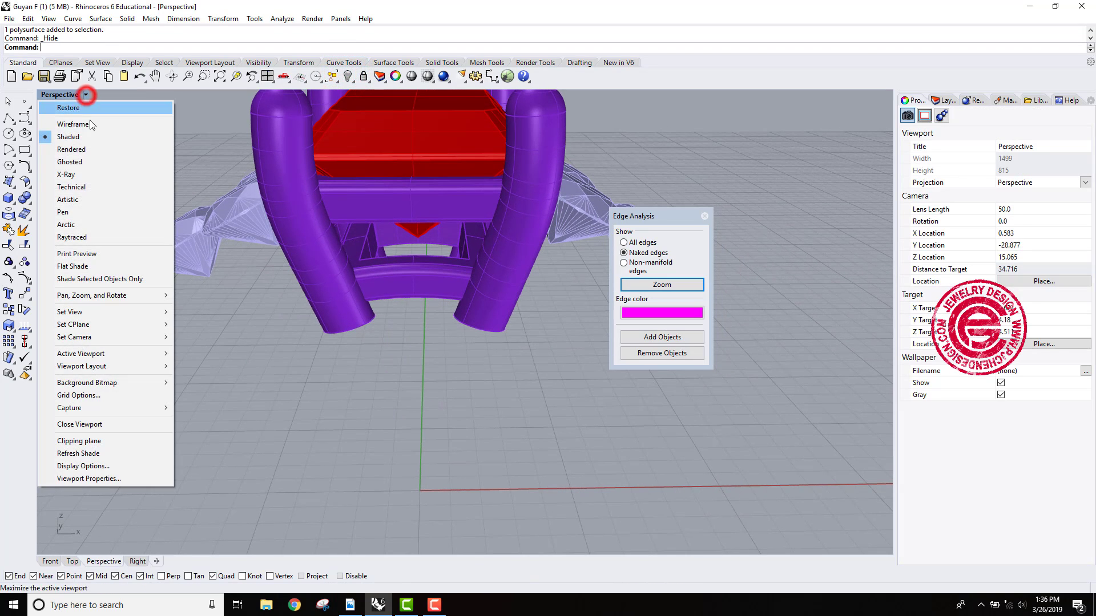
pyautogui.click(100, 164)
pyautogui.moveTo(402, 271); pyautogui.dragTo(408, 299, button='right')
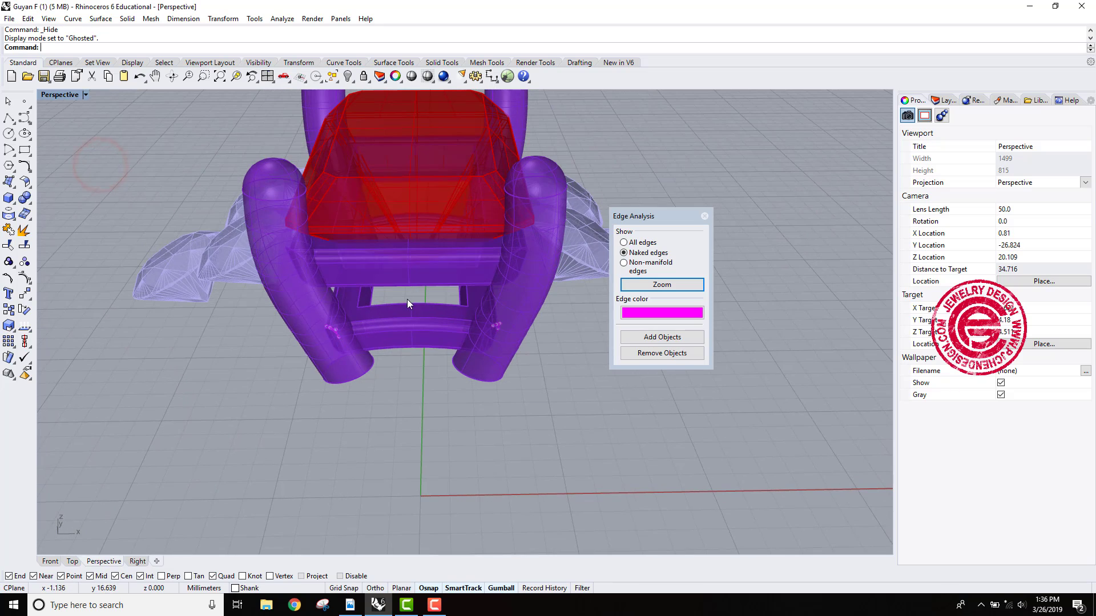
pyautogui.moveTo(492, 323); pyautogui.dragTo(450, 294, button='right')
pyautogui.scroll(6, 434, 289)
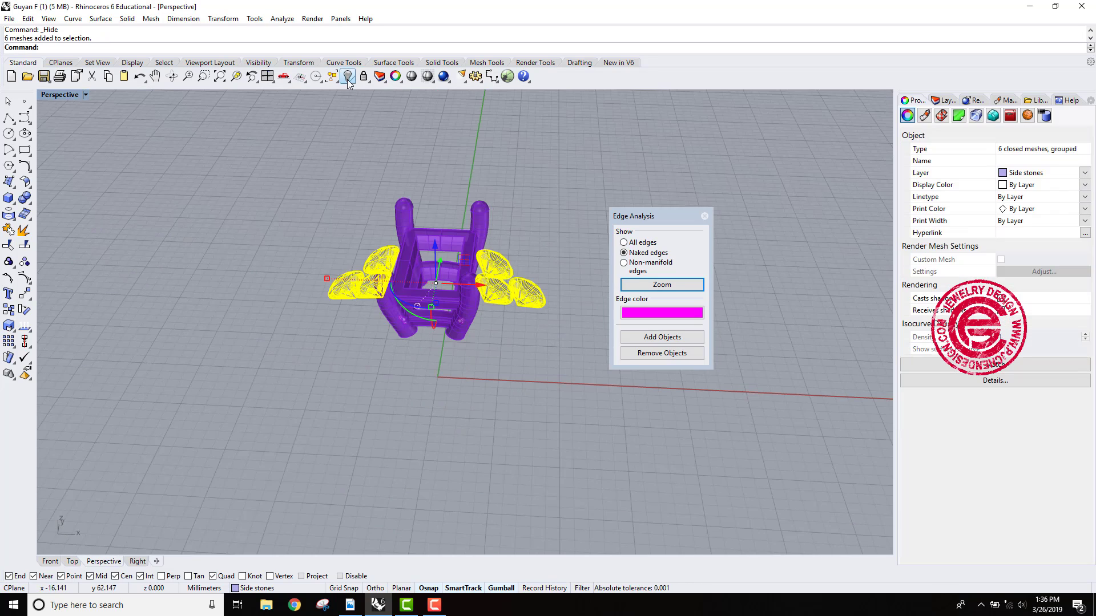
# Hide the six side-stone meshes.
pyautogui.click(347, 76)
pyautogui.moveTo(430, 180); pyautogui.dragTo(450, 236, button='right')
pyautogui.scroll(4, 457, 233)
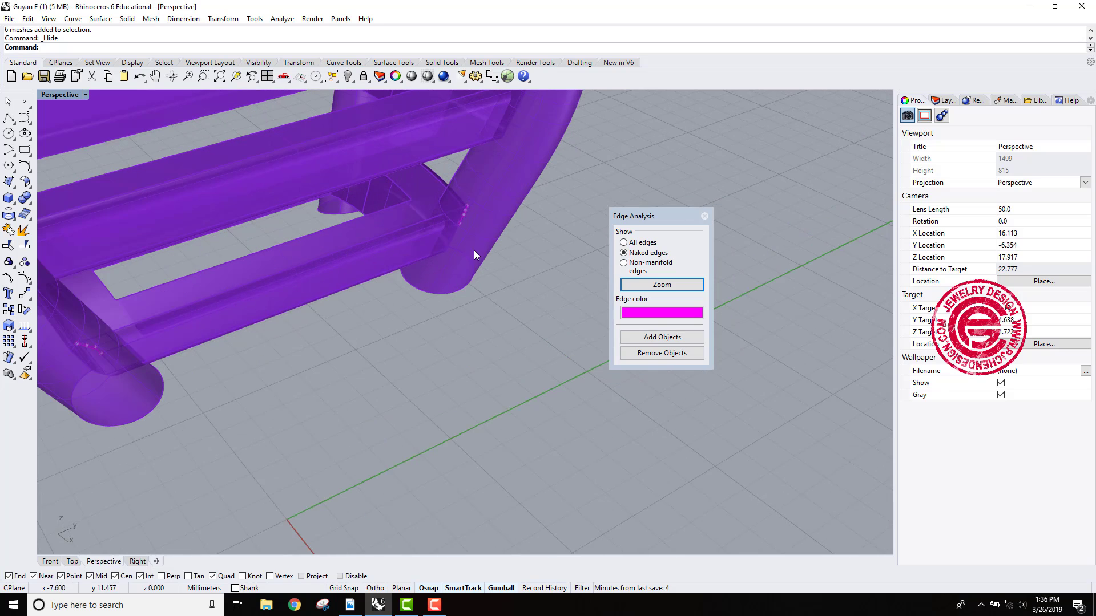
# Using the four prongs as cutting objects, trim away the upper and lower rail ends inside the first prong.
pyautogui.click(474, 250)
pyautogui.scroll(-3, 473, 285)
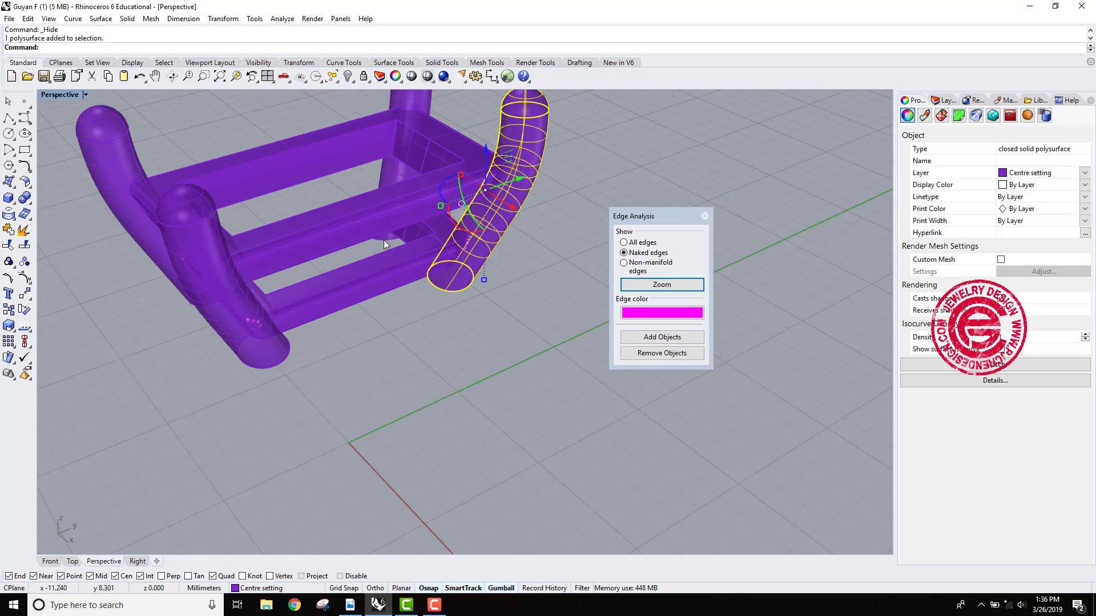
pyautogui.keyDown('shift'); pyautogui.click(282, 344); pyautogui.keyUp('shift')
pyautogui.keyDown('shift'); pyautogui.click(399, 113); pyautogui.keyUp('shift')
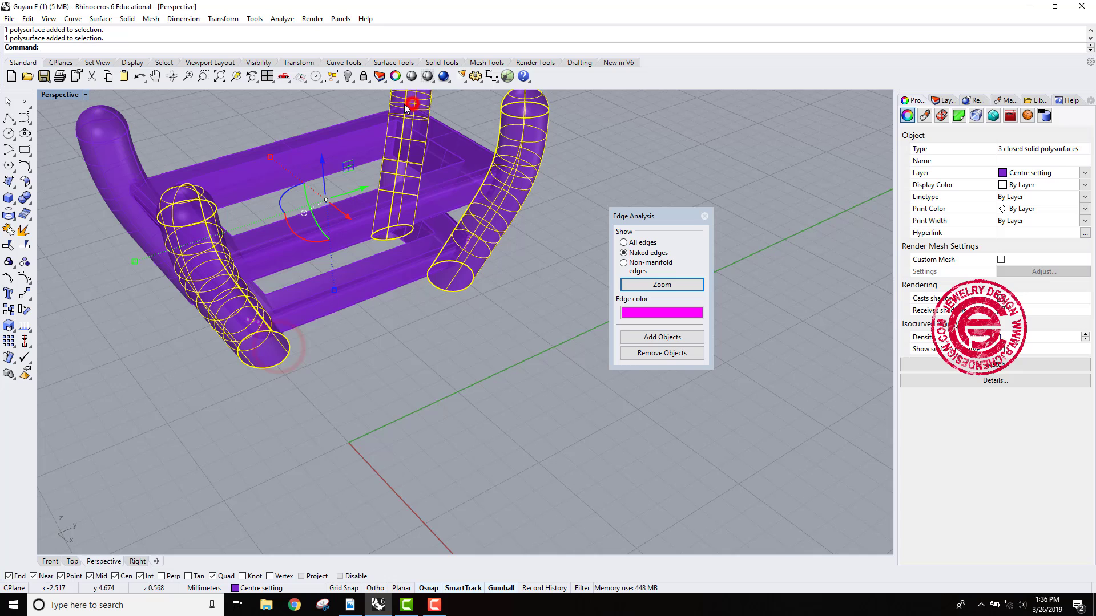
pyautogui.keyDown('shift'); pyautogui.click(121, 142); pyautogui.keyUp('shift')
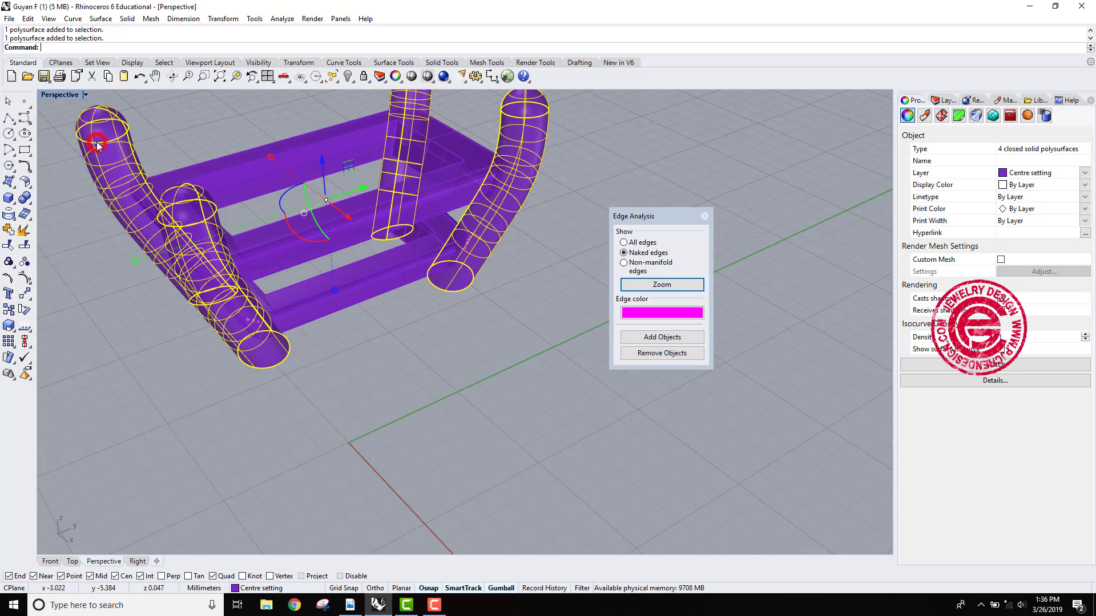
pyautogui.click(9, 246)
pyautogui.scroll(5, 457, 176)
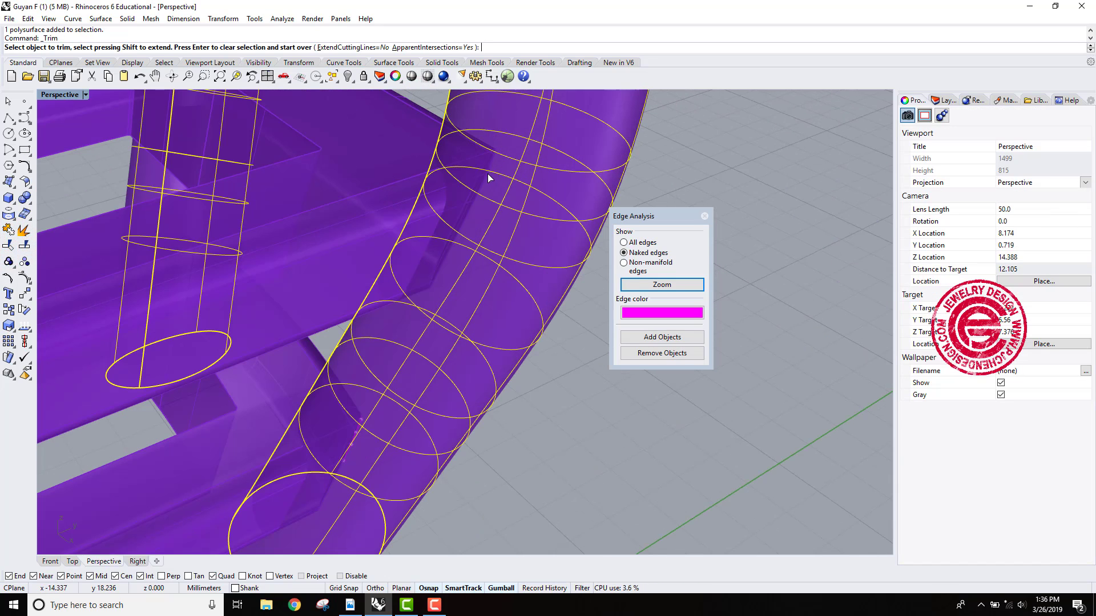
pyautogui.click(485, 168)
pyautogui.moveTo(434, 300)
pyautogui.mouseDown(button='right')
pyautogui.moveTo(453, 261)
pyautogui.moveTo(442, 281)
pyautogui.mouseUp(button='right')
pyautogui.click(443, 279)
# Continue trimming away the rail ends that lie inside the other prongs.
pyautogui.scroll(-8, 416, 300)
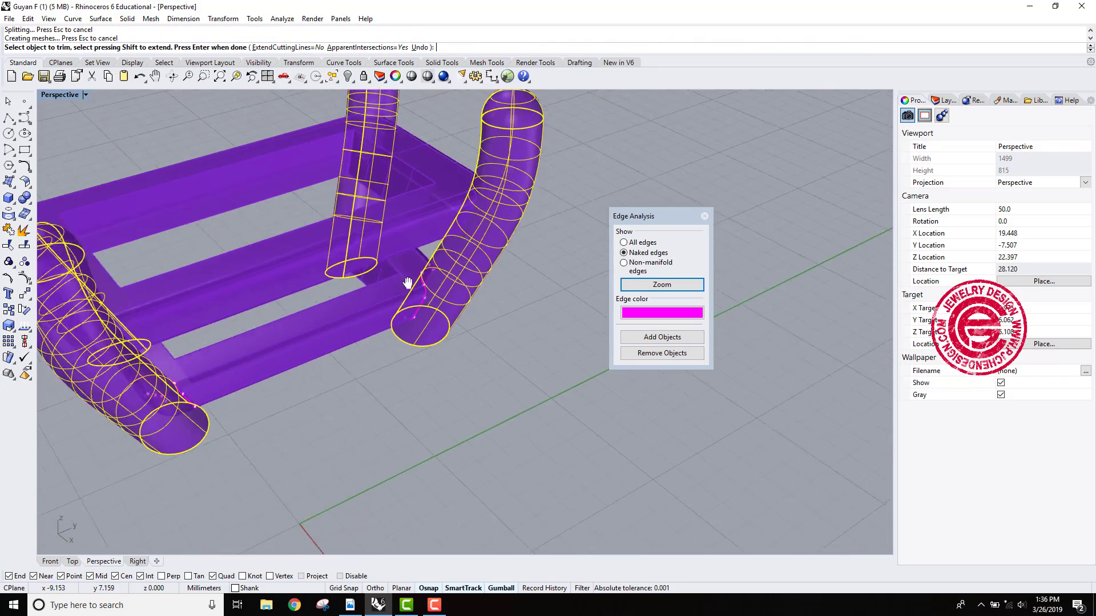
pyautogui.scroll(2, 314, 330)
pyautogui.keyDown('shift'); pyautogui.moveTo(165, 390); pyautogui.dragTo(262, 293, button='right'); pyautogui.keyUp('shift')
pyautogui.scroll(4, 314, 326)
pyautogui.click(151, 325)
pyautogui.scroll(-3, 152, 319)
pyautogui.click(385, 320)
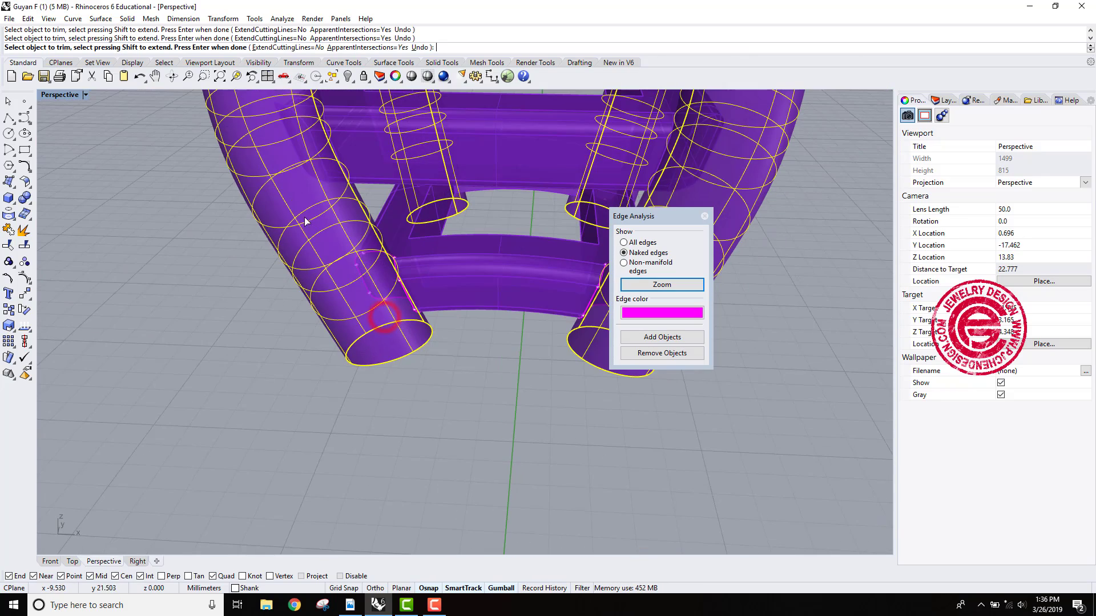
pyautogui.keyDown('shift'); pyautogui.moveTo(292, 173); pyautogui.dragTo(317, 223, button='right'); pyautogui.keyUp('shift')
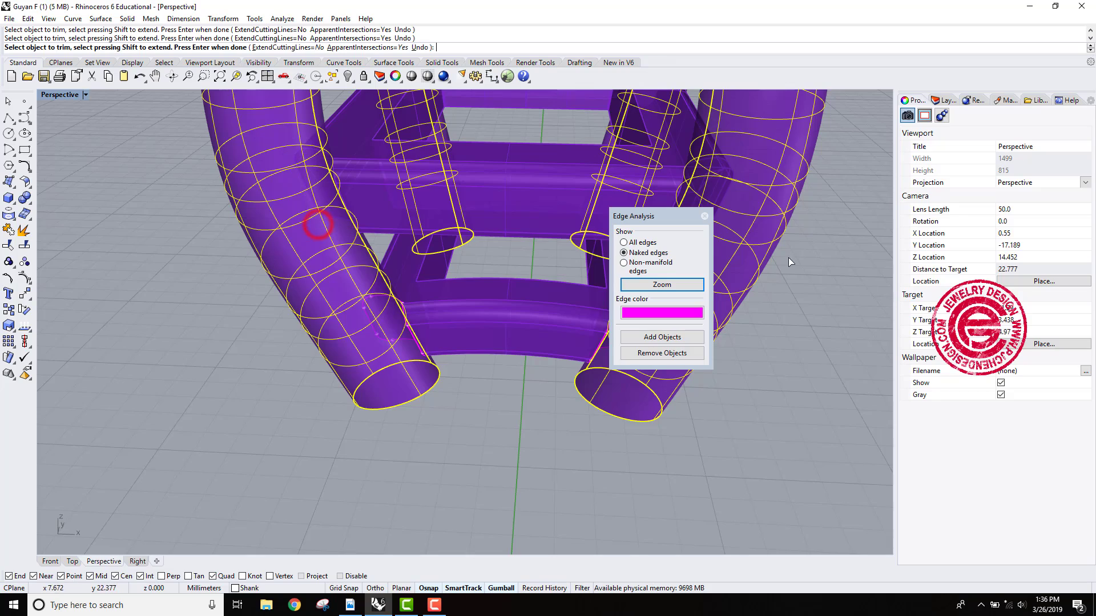
pyautogui.click(730, 171)
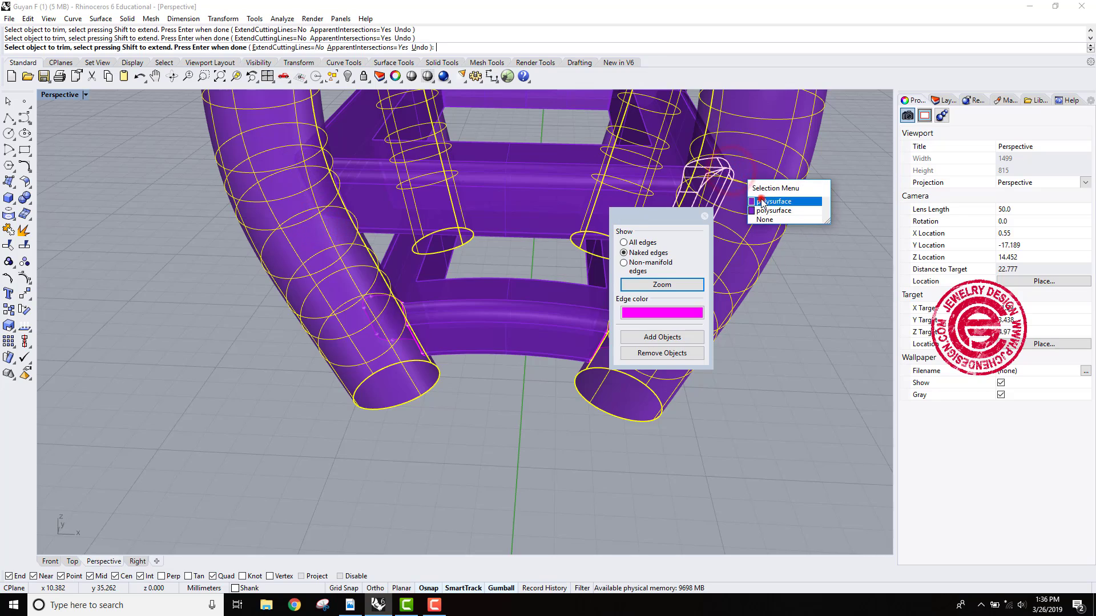
pyautogui.click(760, 198)
# Move the Edge Analysis window into clear space and examine the naked edges where the trimmed rails meet the prongs.
pyautogui.scroll(-6, 444, 200)
pyautogui.moveTo(444, 200); pyautogui.dragTo(563, 208, button='right')
pyautogui.scroll(5, 562, 209)
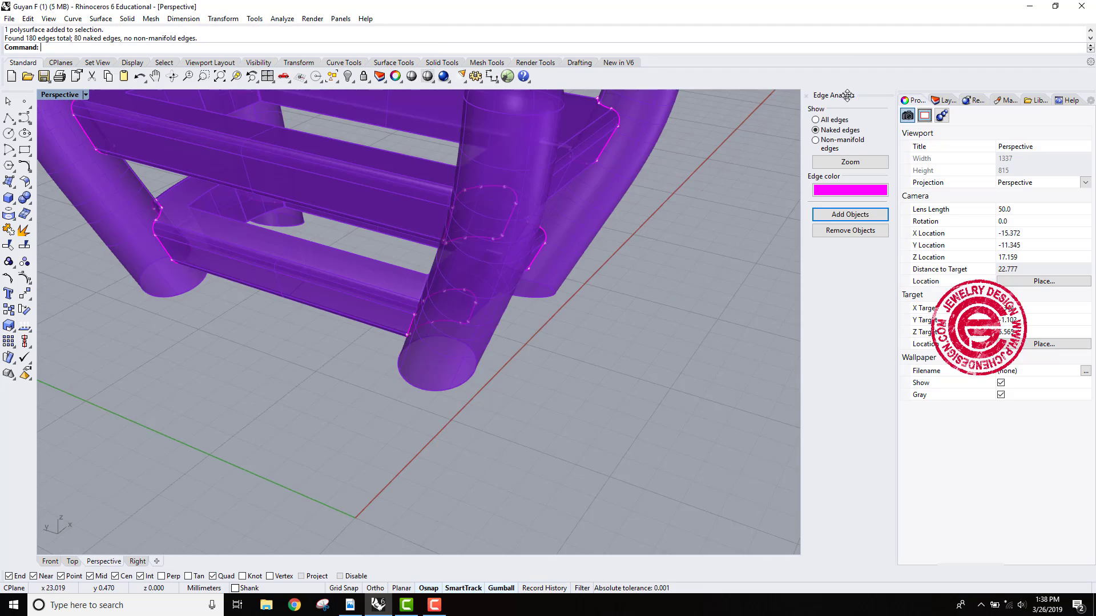
pyautogui.moveTo(850, 110); pyautogui.dragTo(811, 199)
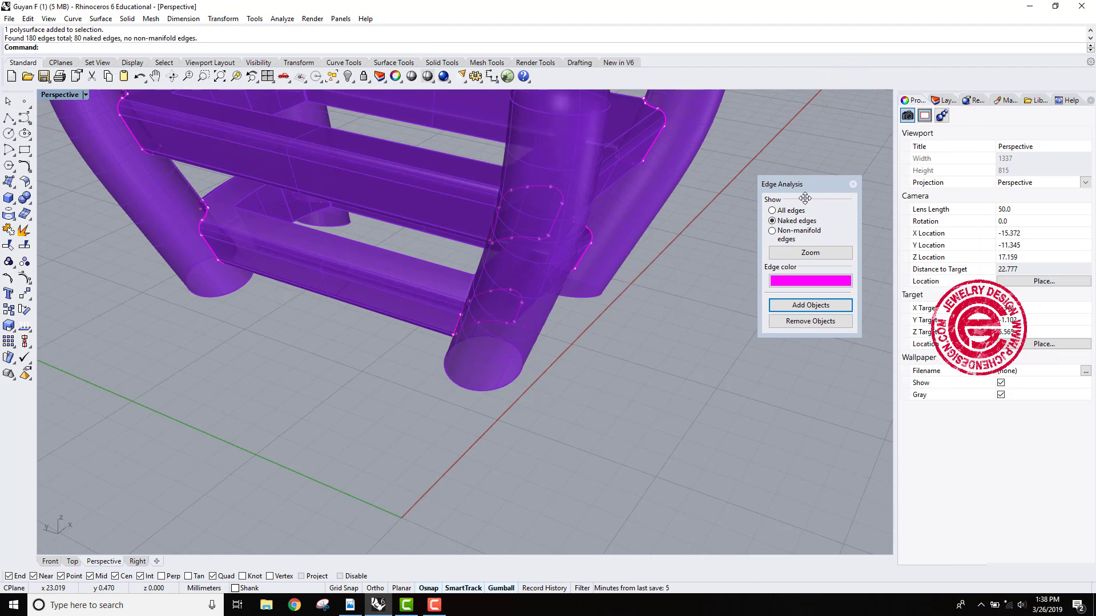
pyautogui.moveTo(629, 287); pyautogui.dragTo(535, 292, button='right')
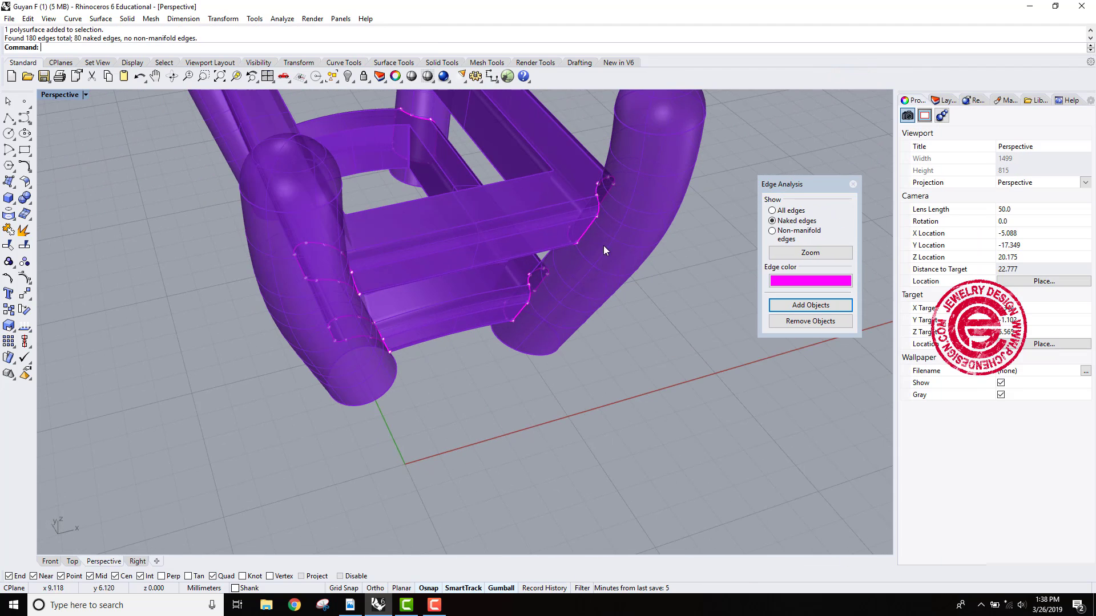
pyautogui.scroll(5, 633, 206)
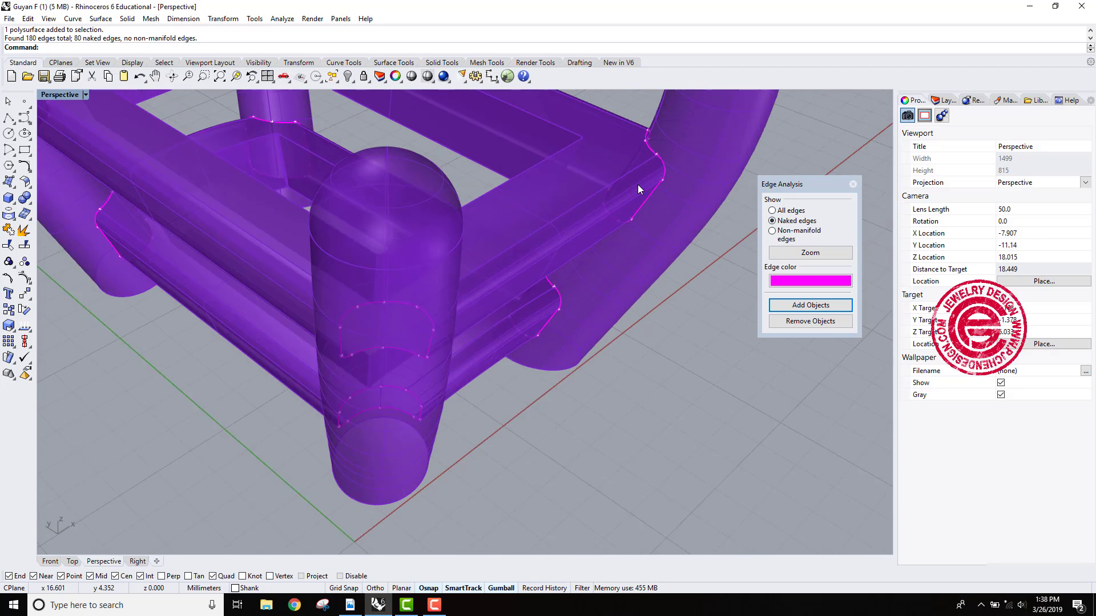
pyautogui.scroll(4, 662, 182)
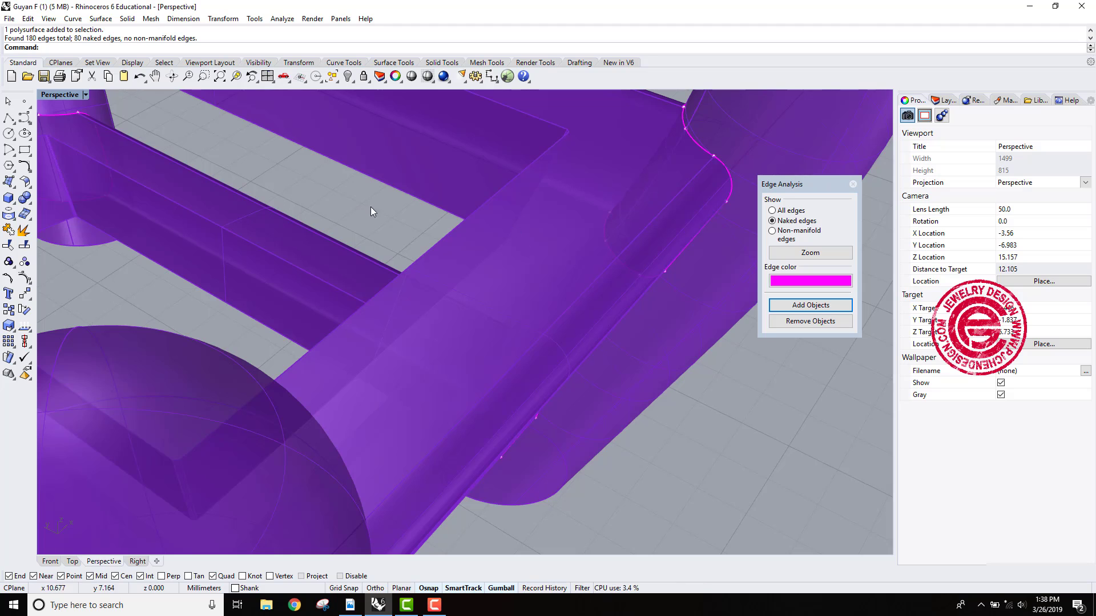
pyautogui.scroll(-4, 415, 214)
pyautogui.scroll(-2, 427, 287)
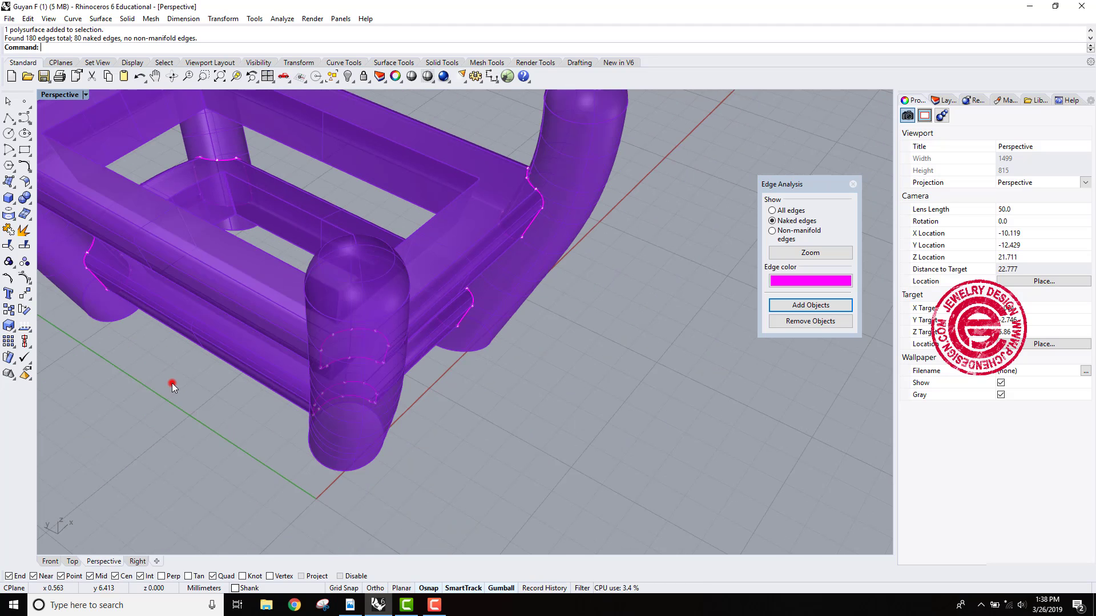
pyautogui.moveTo(176, 270); pyautogui.dragTo(176, 274)
pyautogui.hotkey('ctrl', 'z')
pyautogui.click(195, 364)
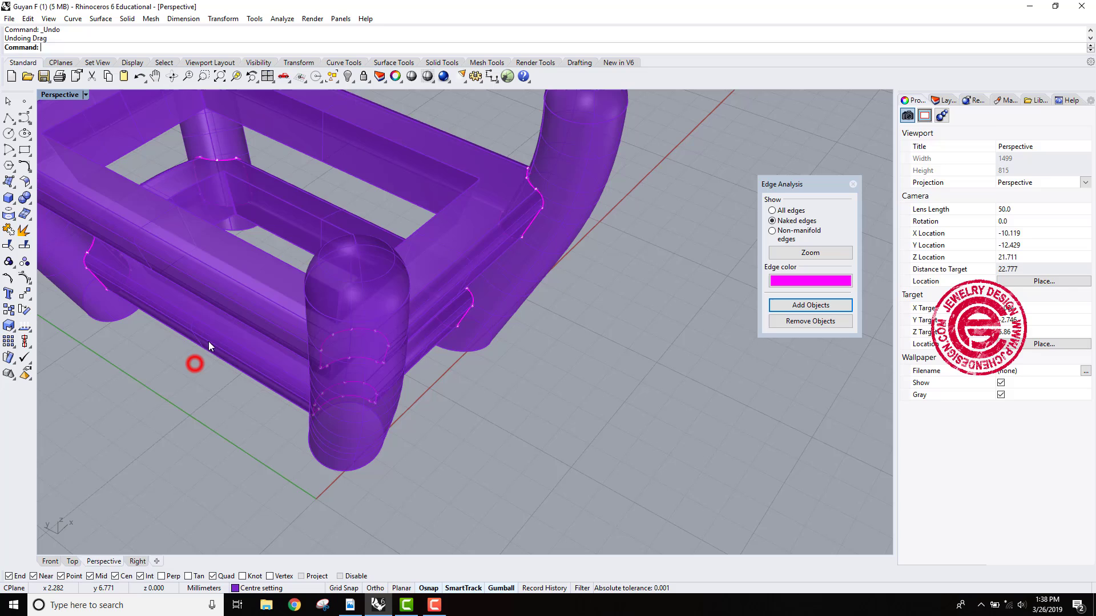
# Using the two open rails as cutting objects, trim away the first prong's surface areas enclosed by the upper and lower rail joints.
pyautogui.click(209, 346)
pyautogui.keyDown('shift'); pyautogui.click(231, 301); pyautogui.keyUp('shift')
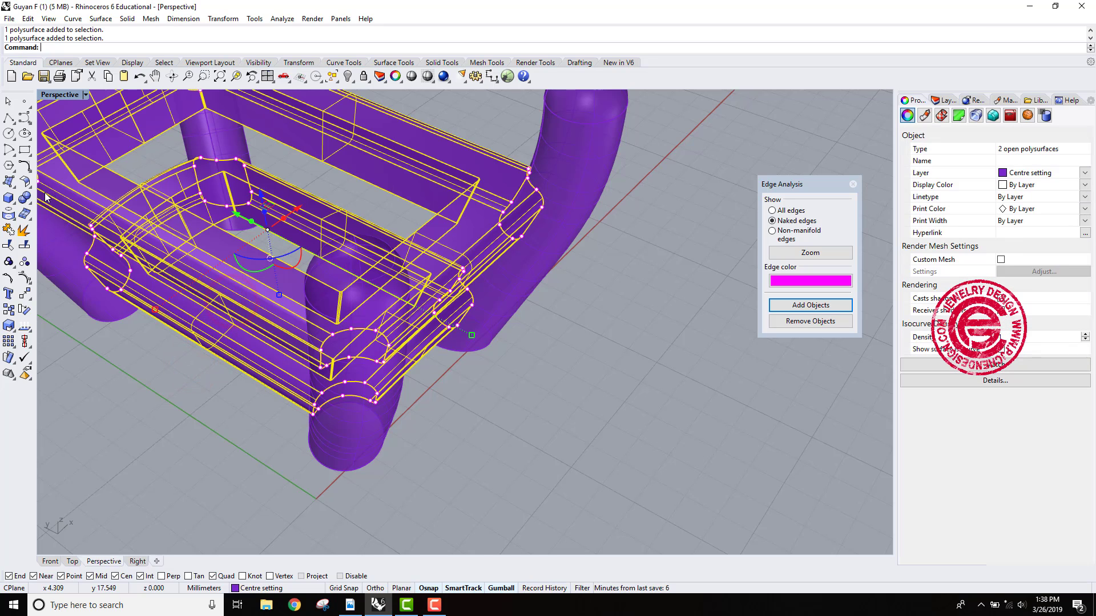
pyautogui.click(9, 246)
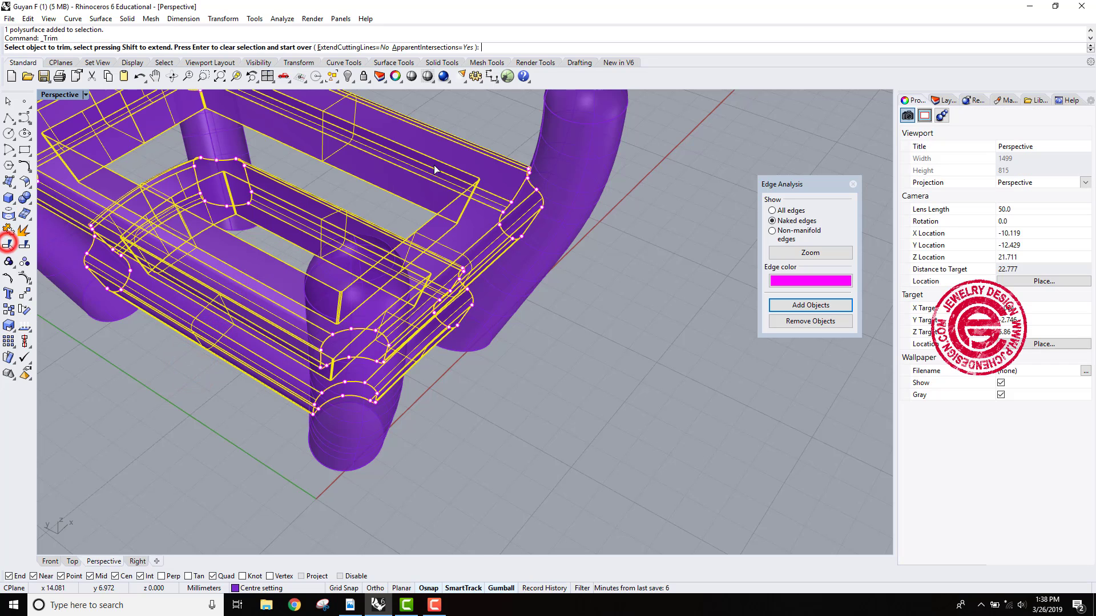
pyautogui.scroll(5, 564, 218)
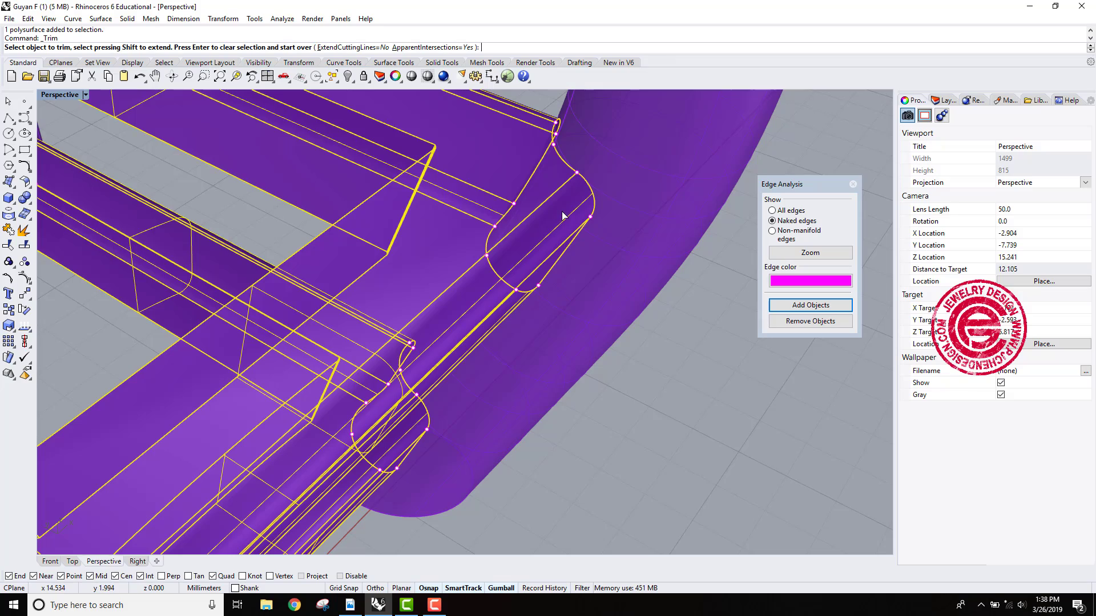
pyautogui.click(562, 216)
pyautogui.scroll(-5, 560, 212)
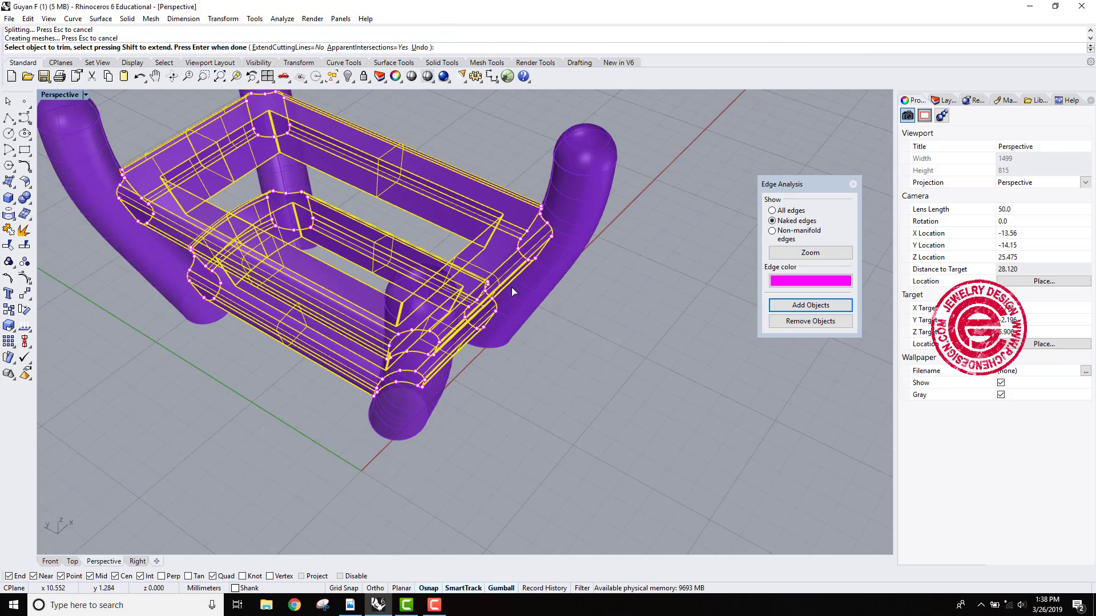
pyautogui.scroll(5, 512, 292)
pyautogui.click(459, 293)
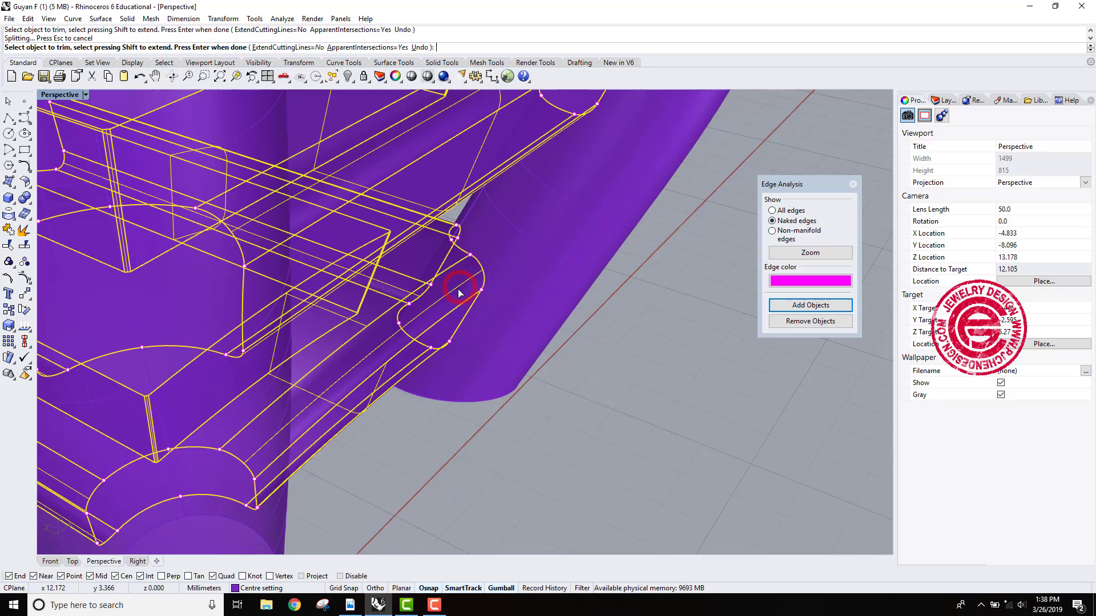
pyautogui.scroll(-5, 456, 274)
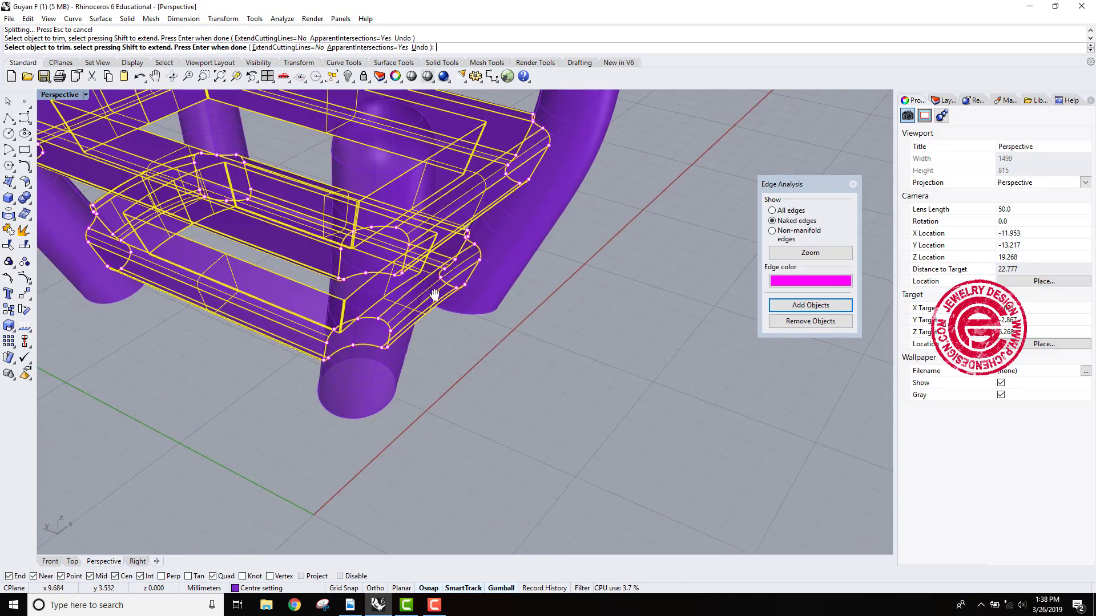
# Set the perspective viewport to Wireframe and trim away the second prong's surface areas inside the upper and lower rail joints.
pyautogui.scroll(5, 411, 300)
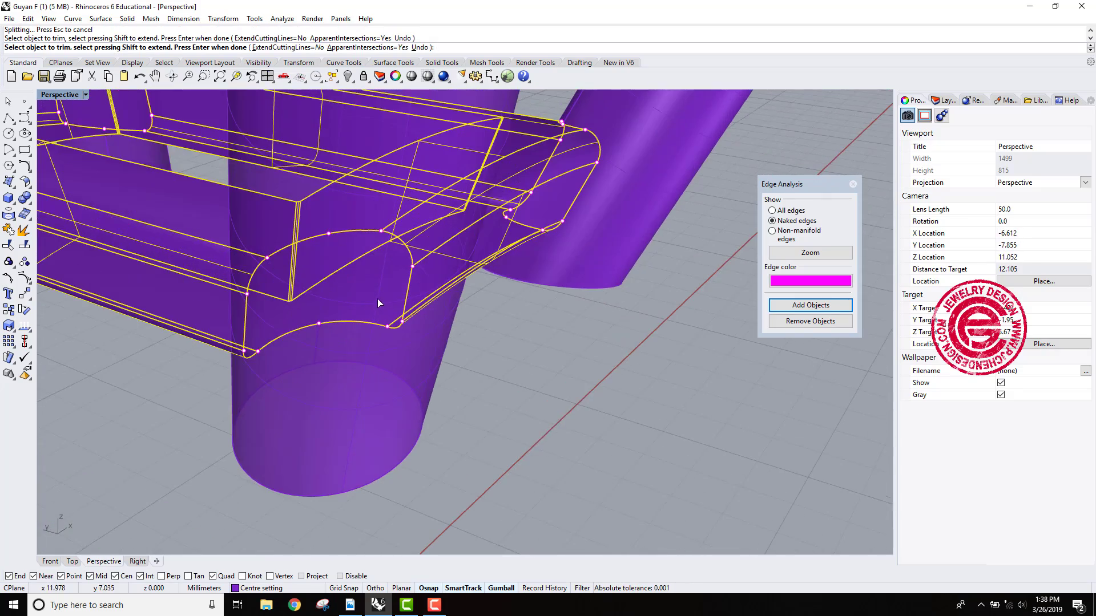
pyautogui.moveTo(370, 307)
pyautogui.mouseDown(button='right')
pyautogui.moveTo(320, 297)
pyautogui.moveTo(371, 294)
pyautogui.moveTo(359, 317)
pyautogui.mouseUp(button='right')
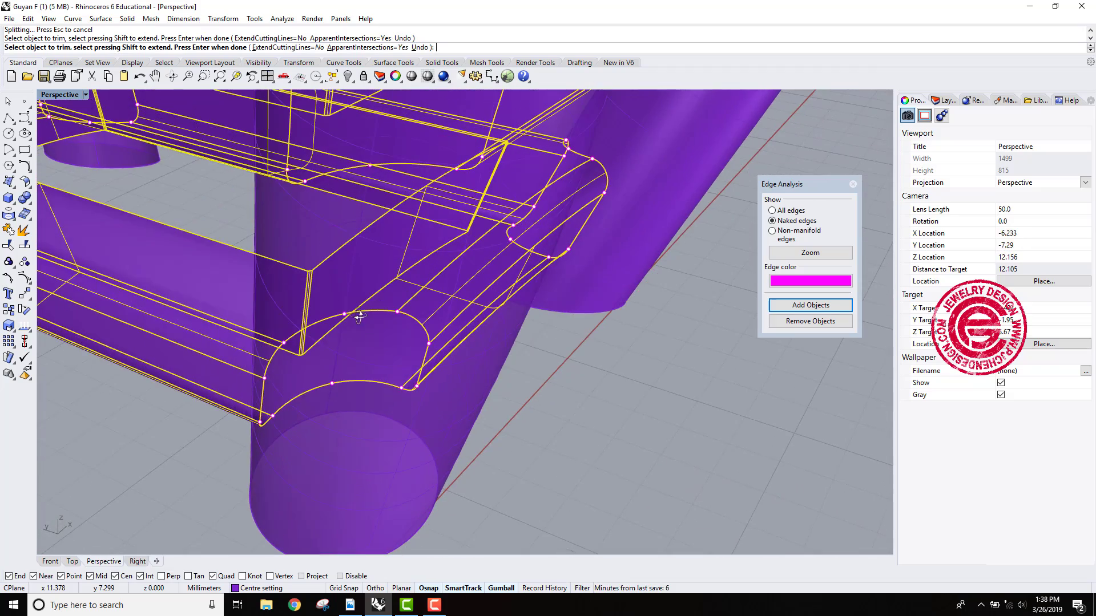
pyautogui.click(86, 96)
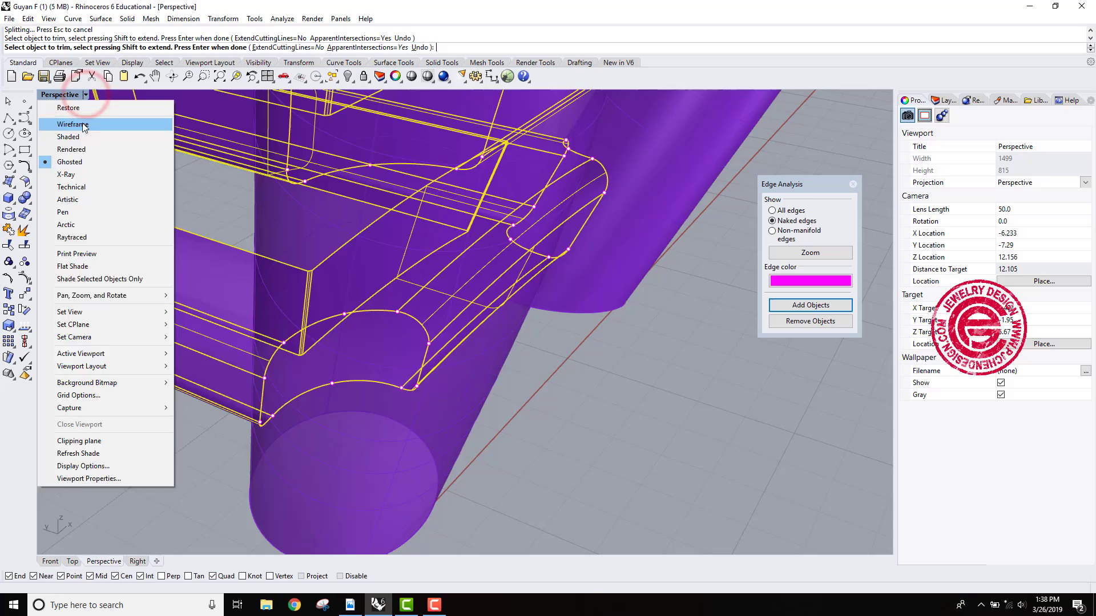
pyautogui.click(84, 124)
pyautogui.scroll(-3, 411, 252)
pyautogui.moveTo(412, 251)
pyautogui.mouseDown(button='right')
pyautogui.moveTo(416, 291)
pyautogui.moveTo(432, 278)
pyautogui.moveTo(427, 245)
pyautogui.mouseUp(button='right')
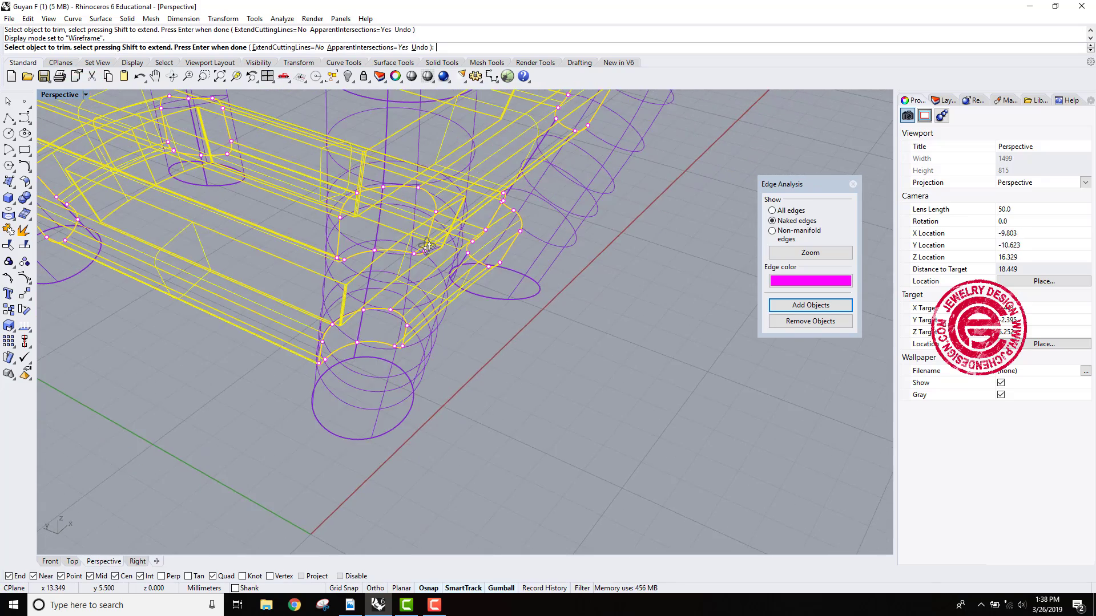
pyautogui.scroll(5, 403, 218)
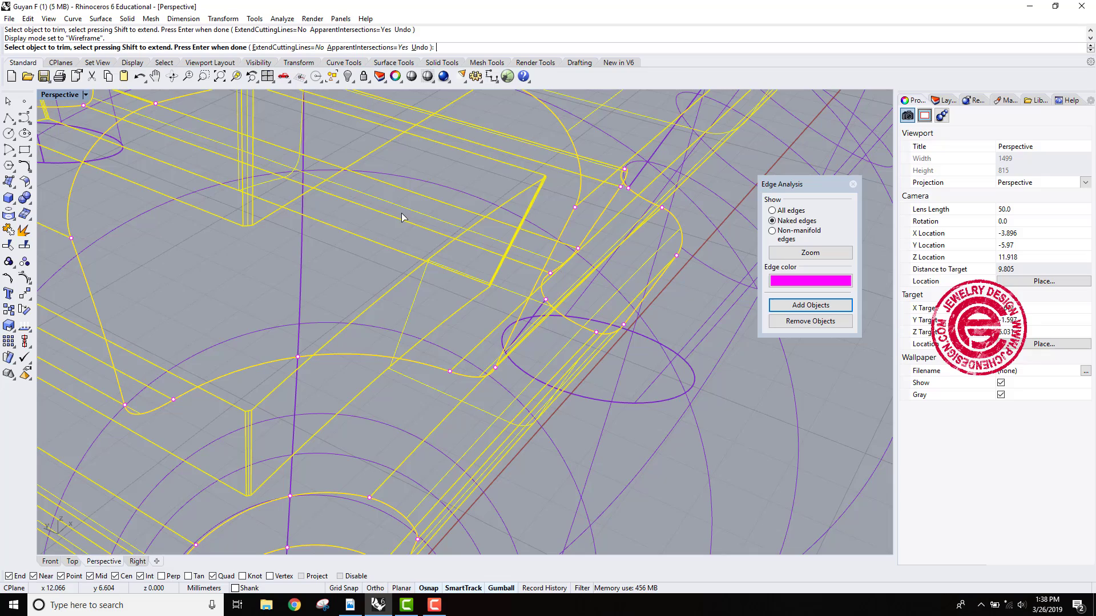
pyautogui.click(429, 182)
pyautogui.scroll(-3, 427, 239)
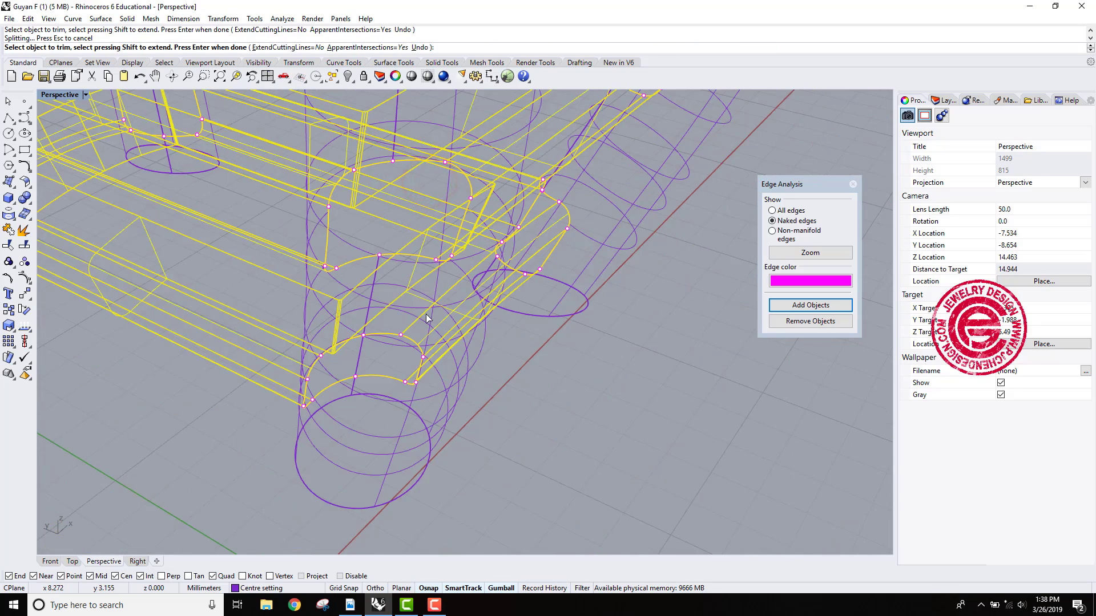
pyautogui.moveTo(426, 314); pyautogui.dragTo(419, 275, button='right')
pyautogui.scroll(2, 387, 272)
pyautogui.click(374, 262)
# Trim away the third prong's surface areas inside the upper and lower rail joints.
pyautogui.scroll(-10, 374, 262)
pyautogui.scroll(3, 419, 274)
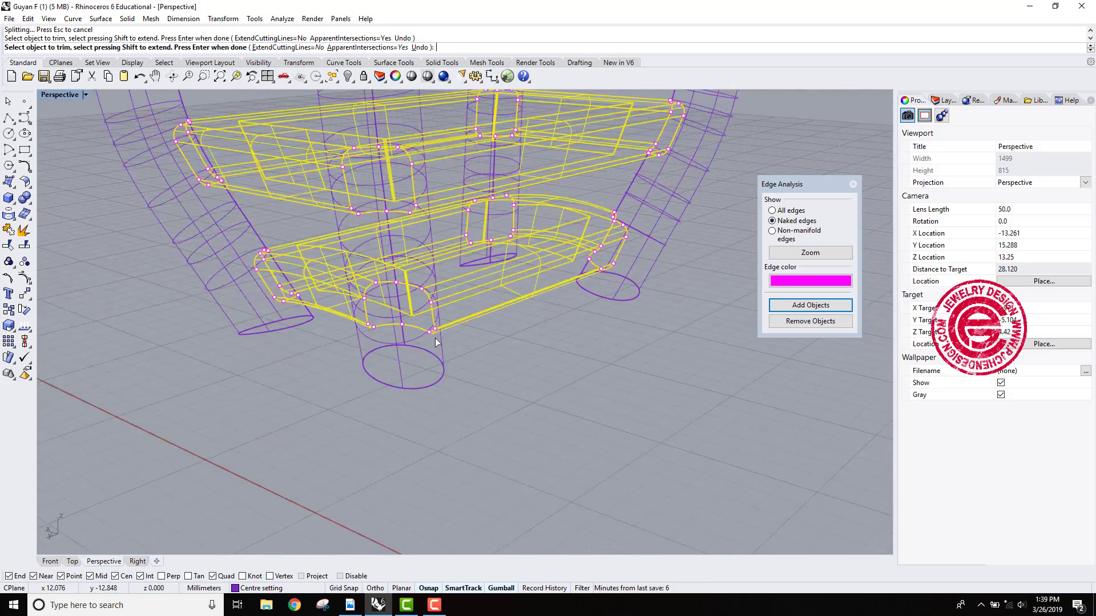
pyautogui.click(361, 291)
pyautogui.scroll(-3, 351, 232)
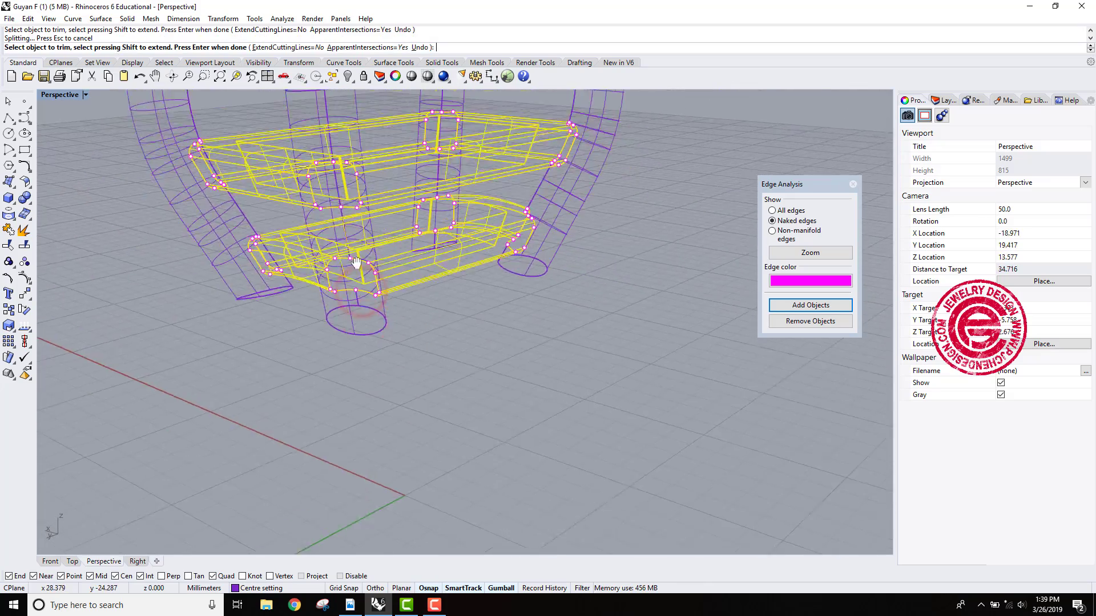
pyautogui.scroll(2, 350, 256)
pyautogui.click(349, 256)
# Trim away the fourth prong's surface areas inside the upper and lower rail joints.
pyautogui.moveTo(227, 272); pyautogui.dragTo(352, 281, button='right')
pyautogui.scroll(-2, 484, 231)
pyautogui.moveTo(485, 235); pyautogui.dragTo(365, 251, button='right')
pyautogui.keyDown('shift'); pyautogui.moveTo(366, 252); pyautogui.dragTo(410, 290, button='right'); pyautogui.keyUp('shift')
pyautogui.scroll(2, 233, 321)
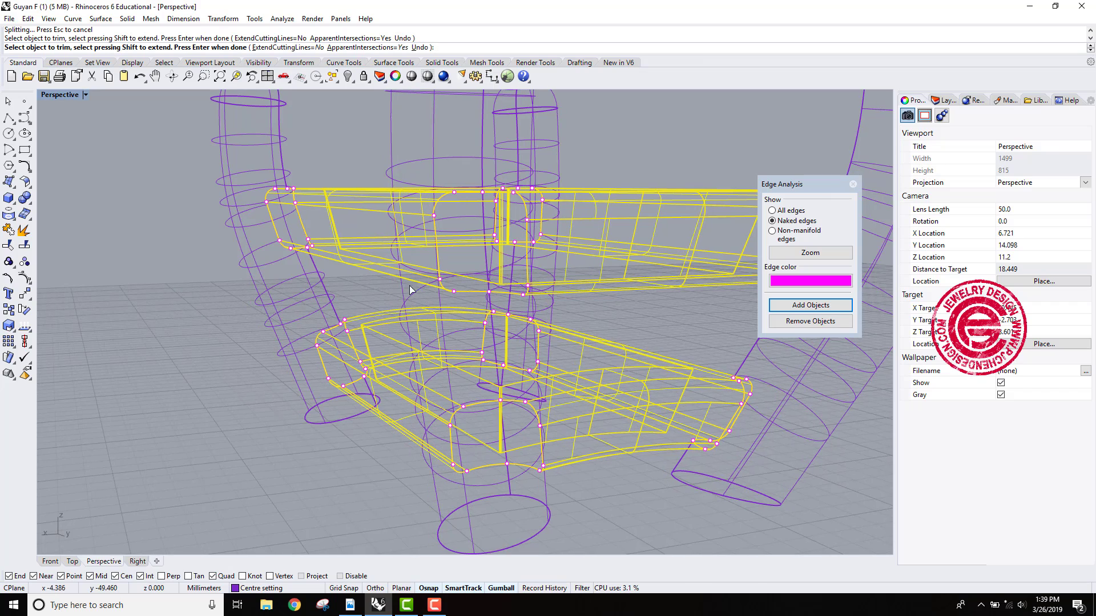
pyautogui.click(484, 261)
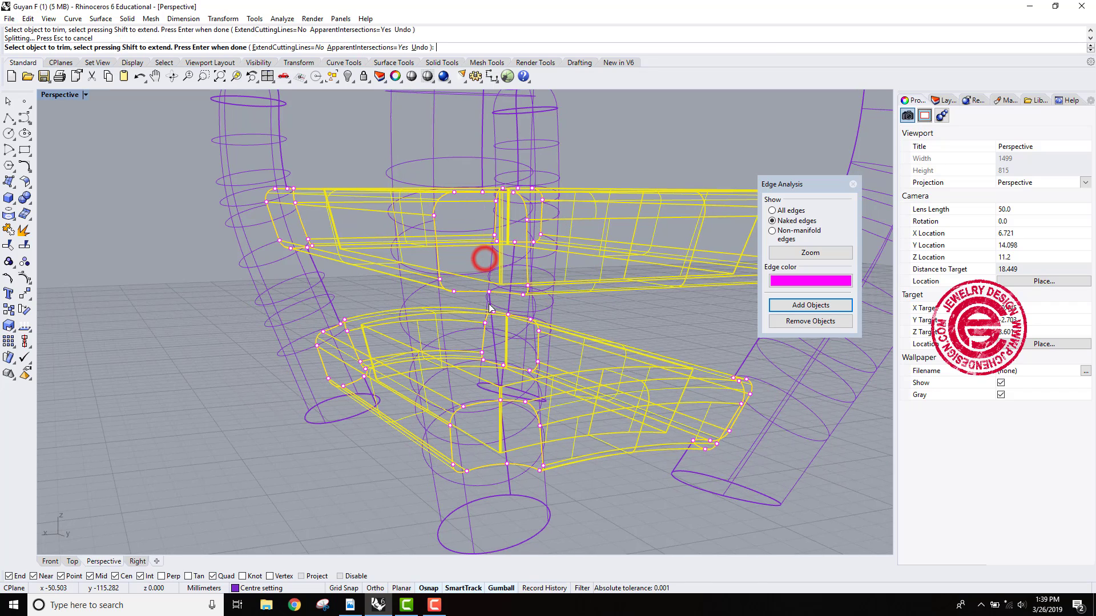
pyautogui.click(504, 449)
# End the trim, select the four prongs and two rails, and try to combine them with Boolean Union.
pyautogui.scroll(-8, 493, 368)
pyautogui.moveTo(493, 368); pyautogui.dragTo(449, 400, button='right')
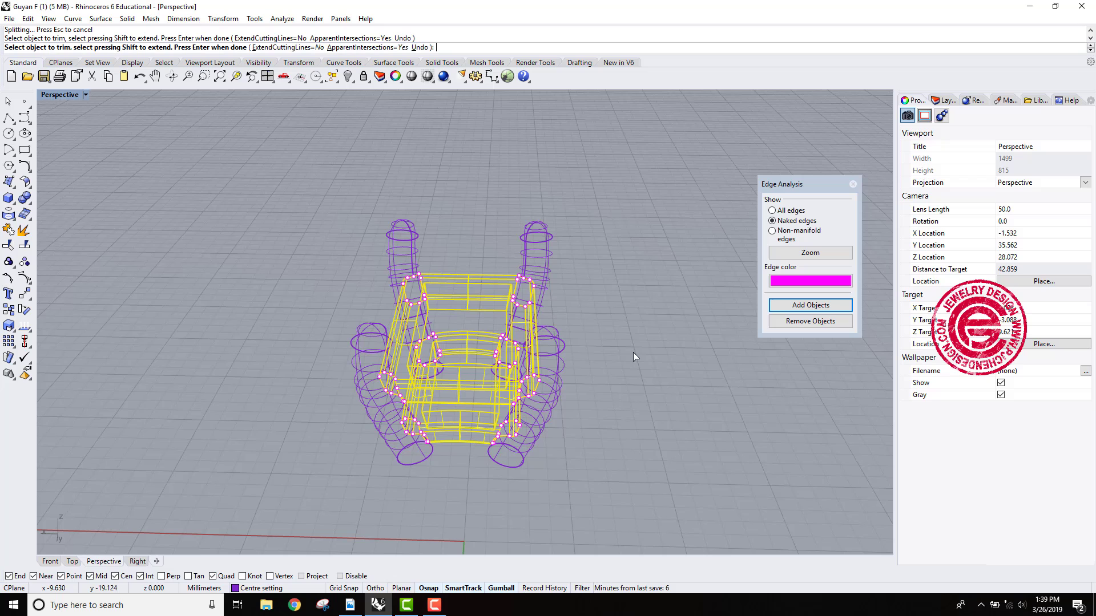
pyautogui.click(635, 352)
pyautogui.rightClick(634, 352)
pyautogui.click(635, 353)
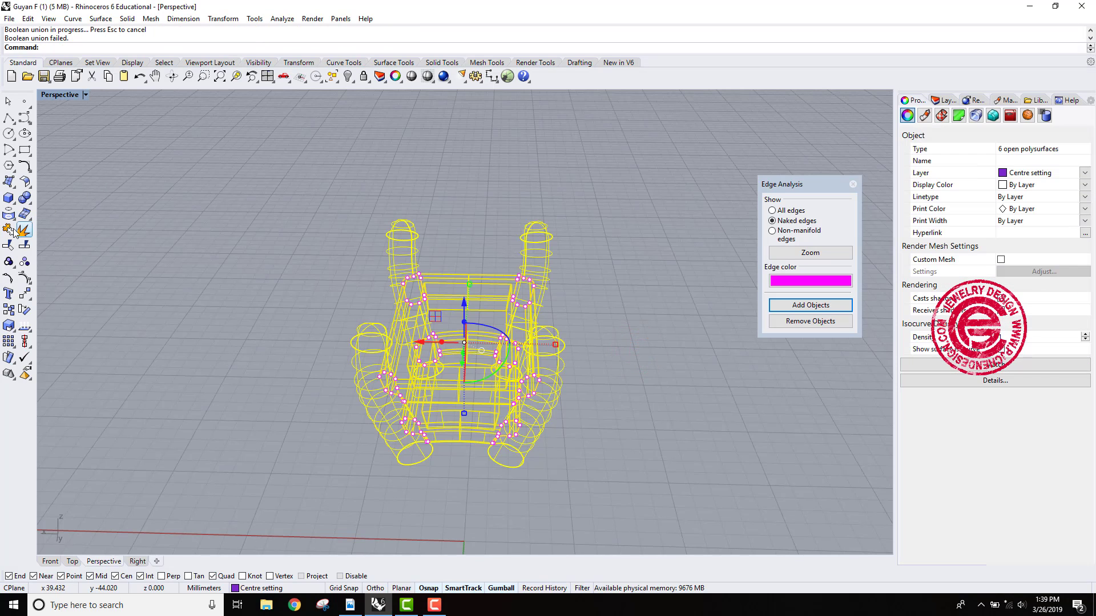
# Join the selected prongs and rails into one polysurface and clear the selection.
pyautogui.click(8, 232)
pyautogui.click(238, 195)
pyautogui.moveTo(425, 319); pyautogui.dragTo(461, 286, button='right')
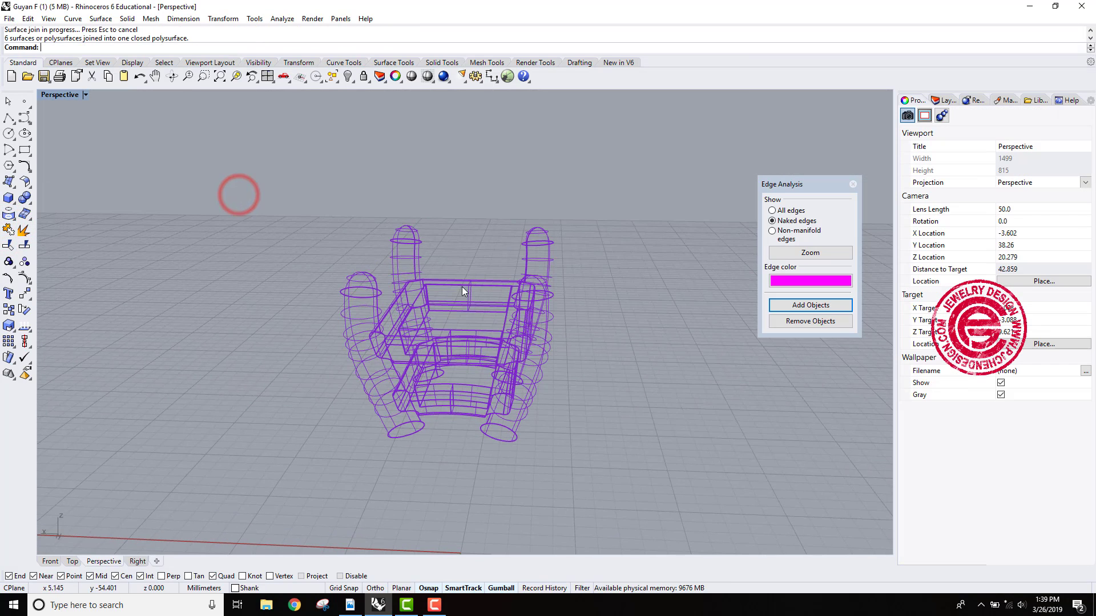
# Run the naked-edge analysis on the joined centre setting, and clear the selection.
pyautogui.click(464, 286)
pyautogui.click(799, 305)
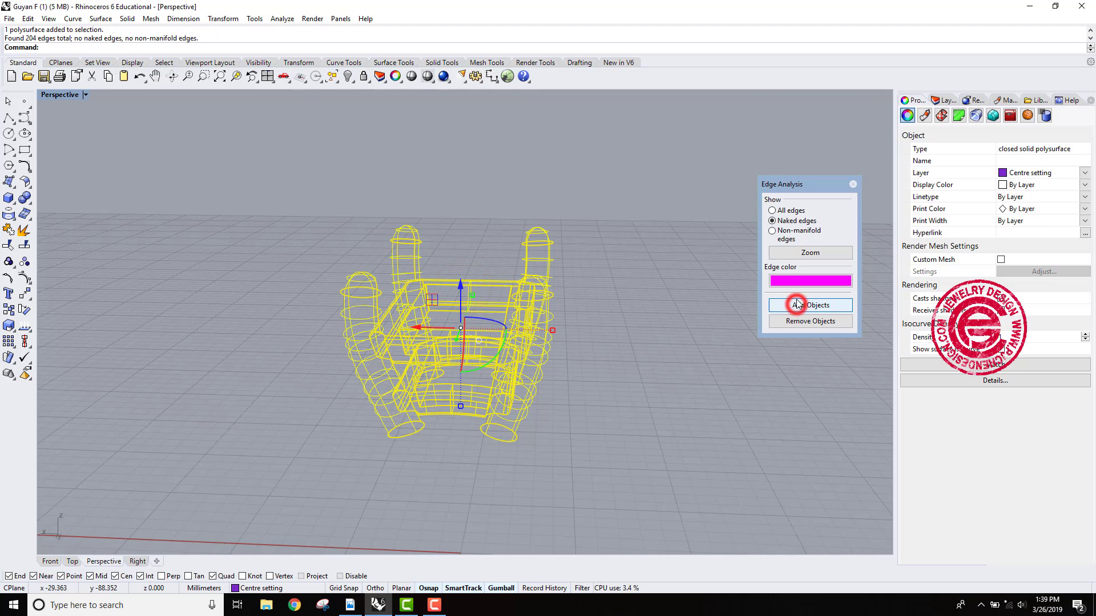
pyautogui.click(694, 278)
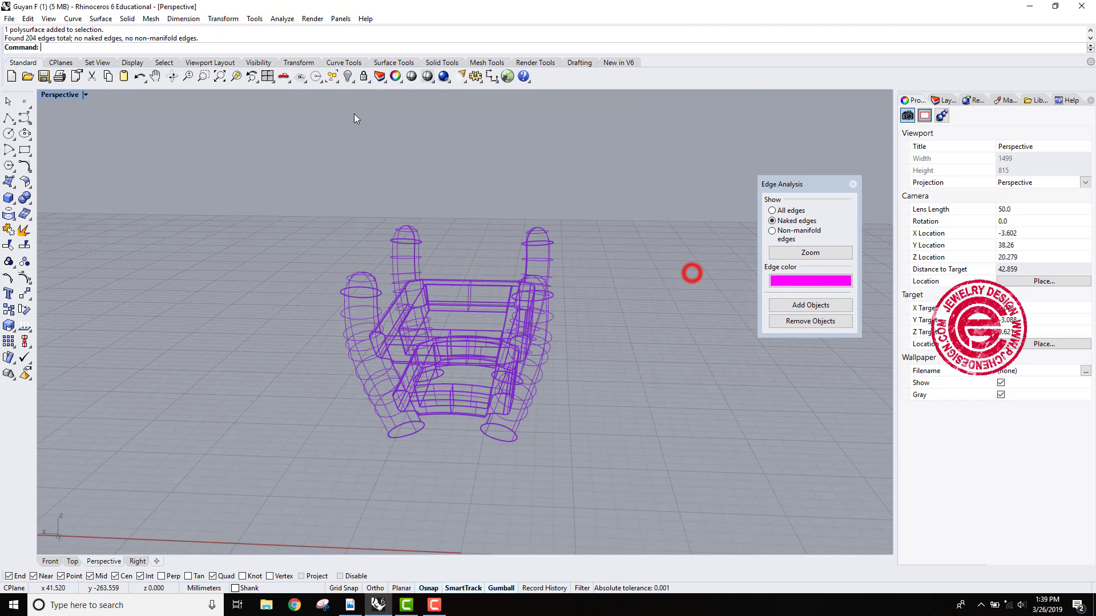
# Show all hidden ring parts and stones again, and set the Perspective viewport to Ghosted display.
pyautogui.rightClick(348, 76)
pyautogui.scroll(-3, 462, 223)
pyautogui.keyDown('shift'); pyautogui.moveTo(462, 224); pyautogui.dragTo(424, 209, button='right'); pyautogui.keyUp('shift')
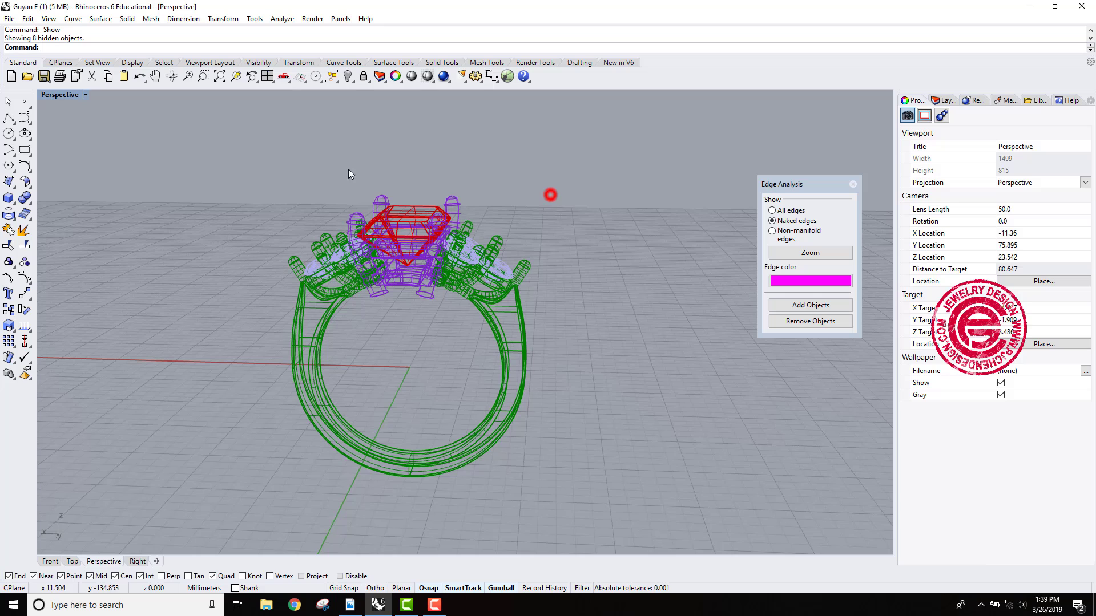
pyautogui.click(86, 96)
pyautogui.click(101, 174)
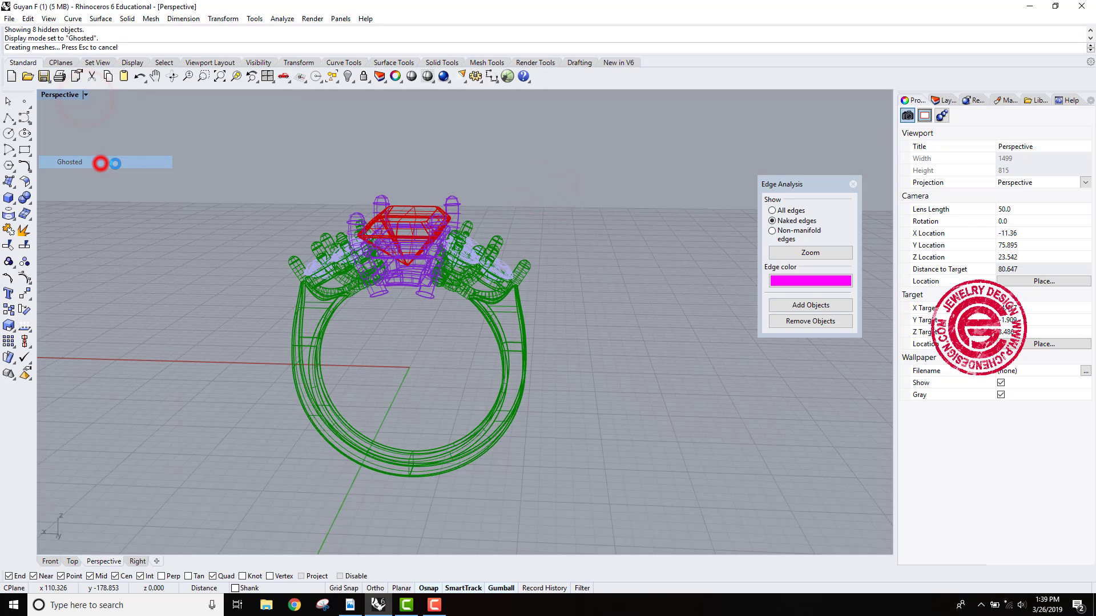
# Combine the centre setting with the green ring body and side settings using Boolean Union.
pyautogui.scroll(3, 532, 219)
pyautogui.click(532, 219)
pyautogui.keyDown('shift'); pyautogui.click(443, 165); pyautogui.keyUp('shift')
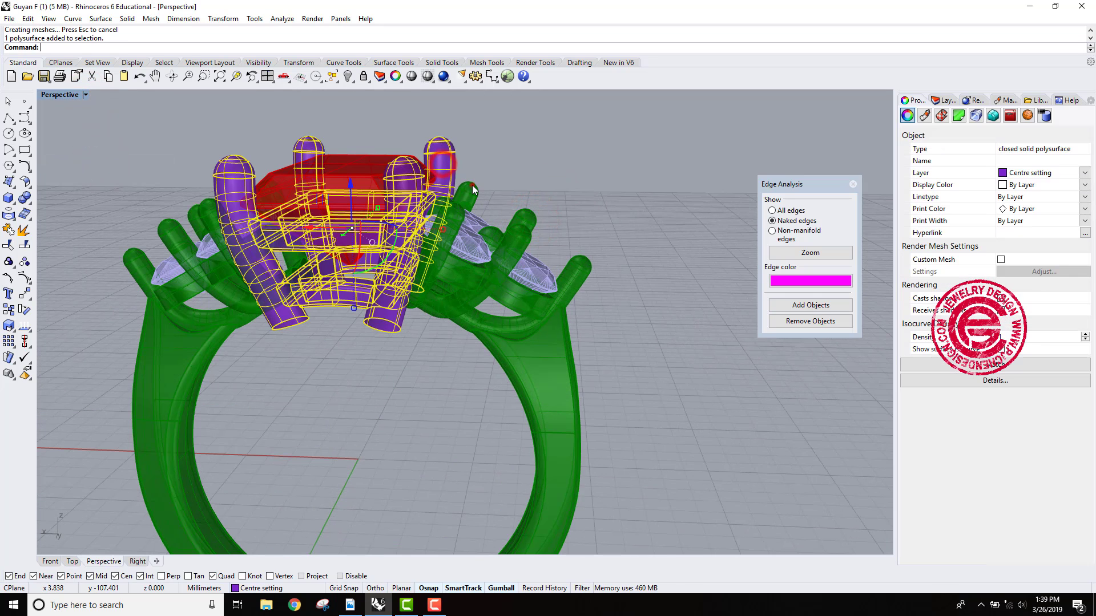
pyautogui.click(24, 198)
pyautogui.click(158, 144)
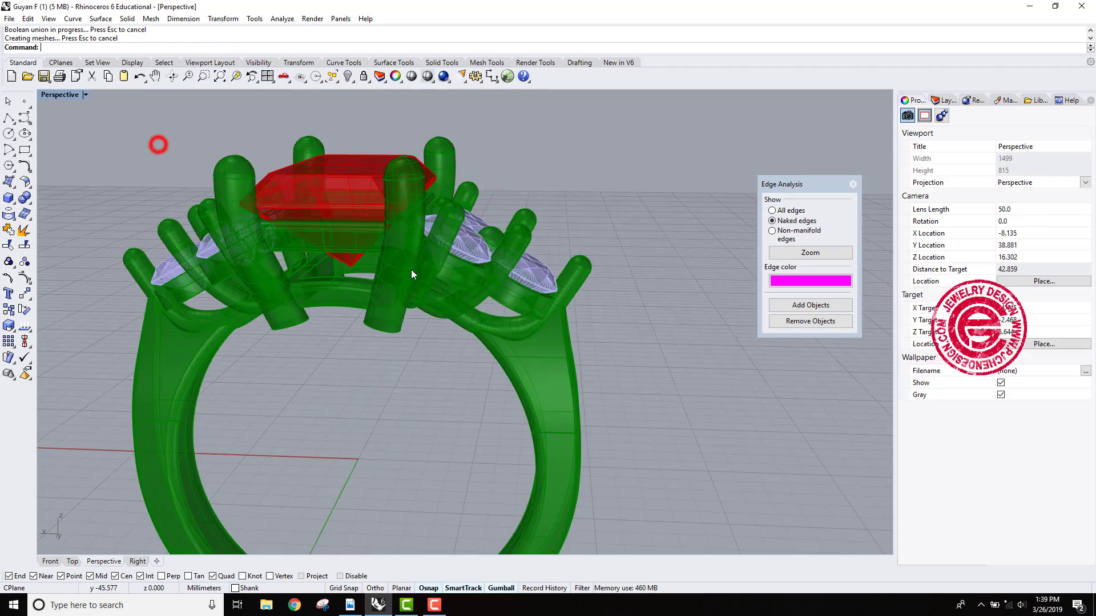
# Select the united ring to check that it is a single solid, deselect it, and examine the model from several angles.
pyautogui.moveTo(411, 270); pyautogui.dragTo(441, 262, button='right')
pyautogui.click(531, 325)
pyautogui.moveTo(531, 325); pyautogui.dragTo(573, 251, button='right')
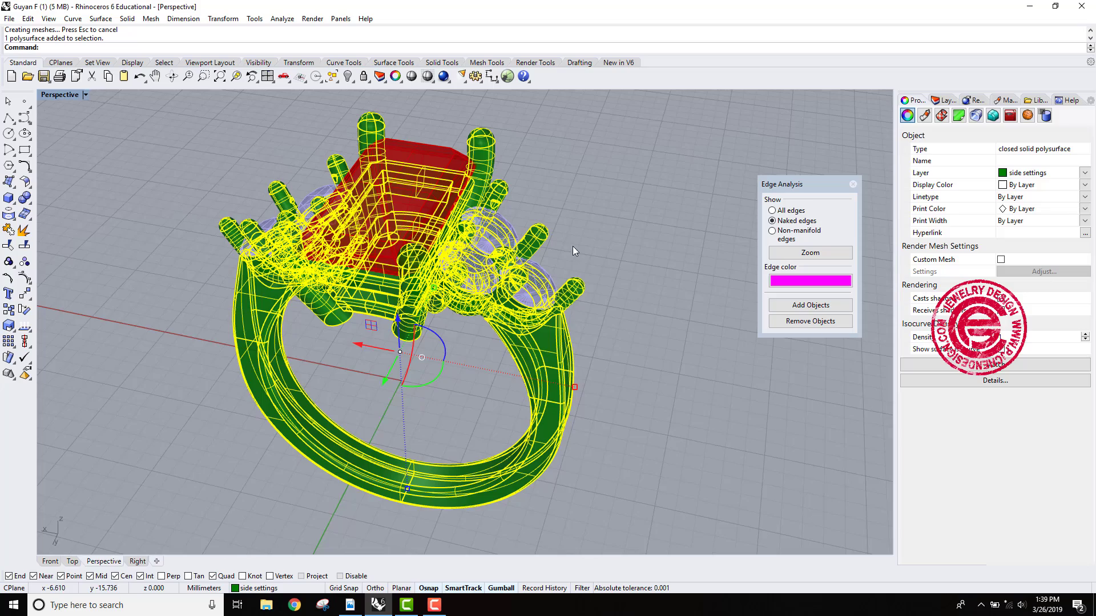
pyautogui.click(608, 258)
pyautogui.moveTo(608, 258); pyautogui.dragTo(589, 275, button='right')
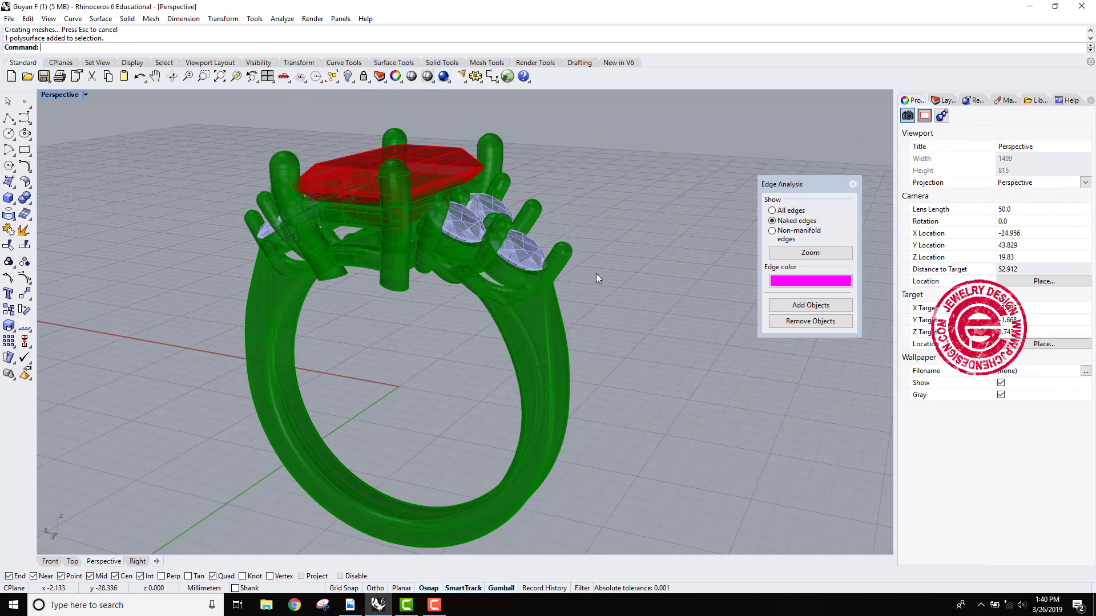
pyautogui.moveTo(596, 272); pyautogui.dragTo(702, 347, button='right')
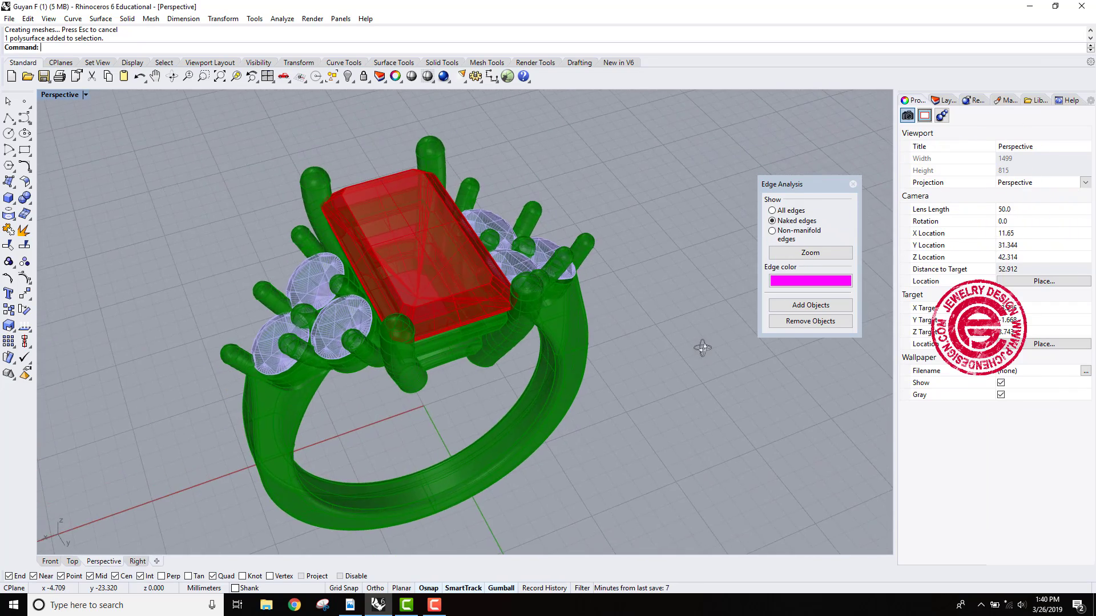